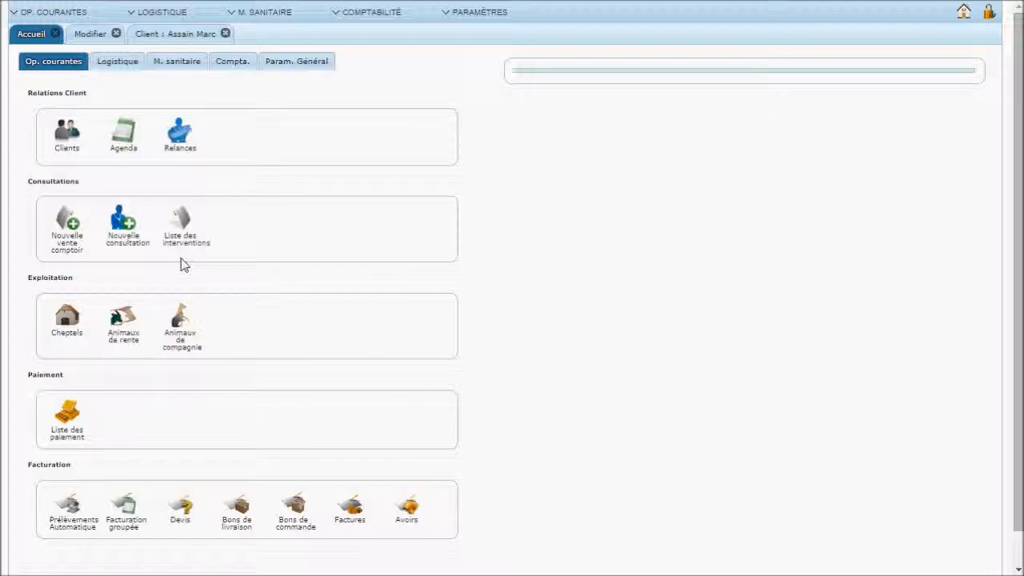
Start a new counter-sale intervention from Nouvelle vente comptoir on the Accueil page
left_click(67, 258)
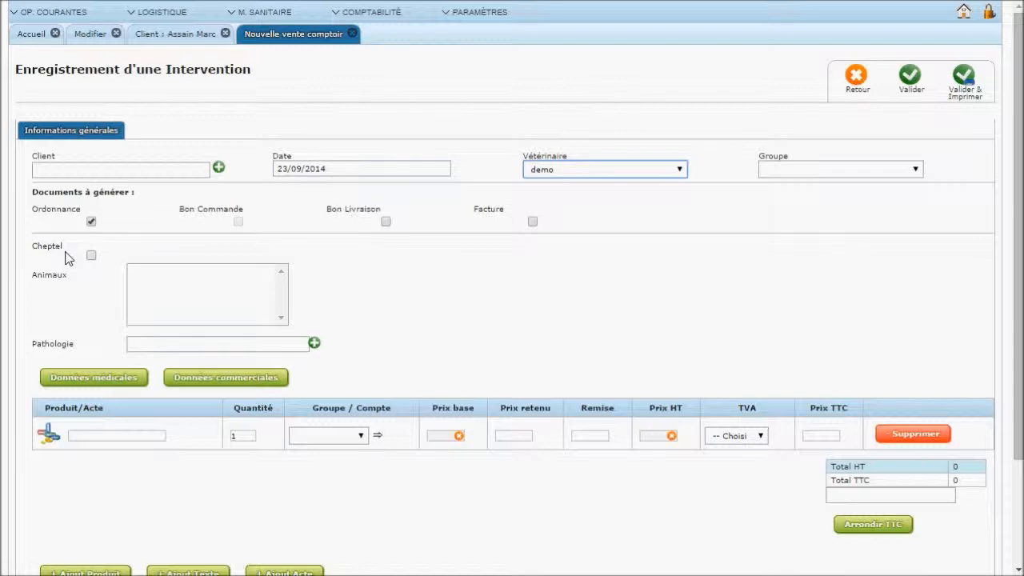
Pick the client from the name search and confirm the date stays 23/09/2014
left_click(38, 171)
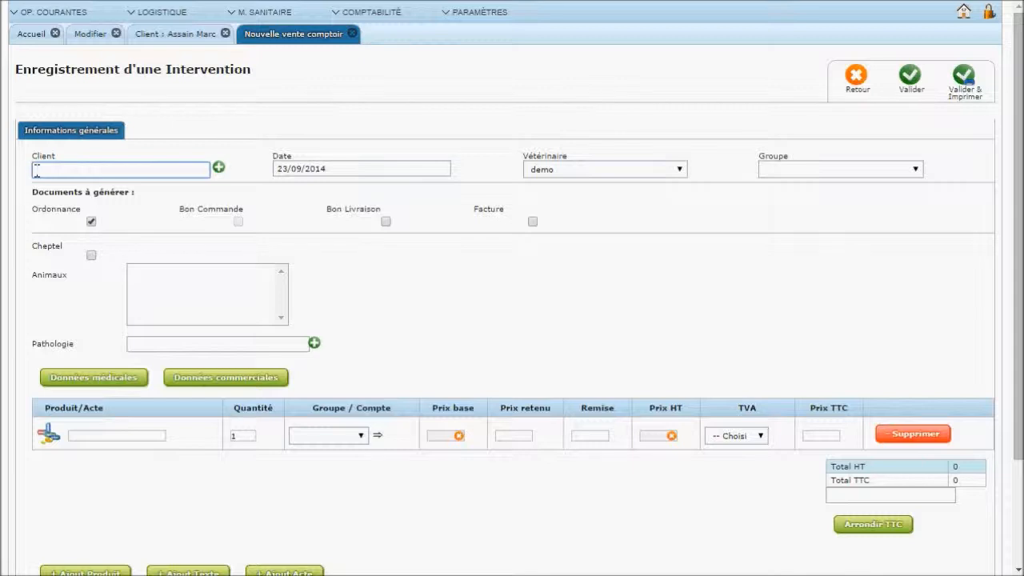
type("ouce")
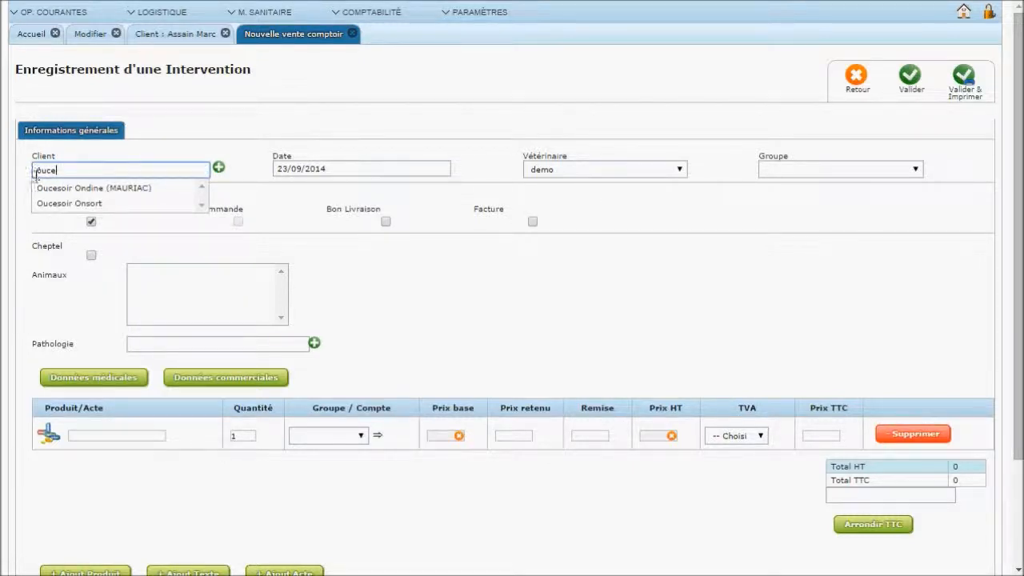
left_click(50, 189)
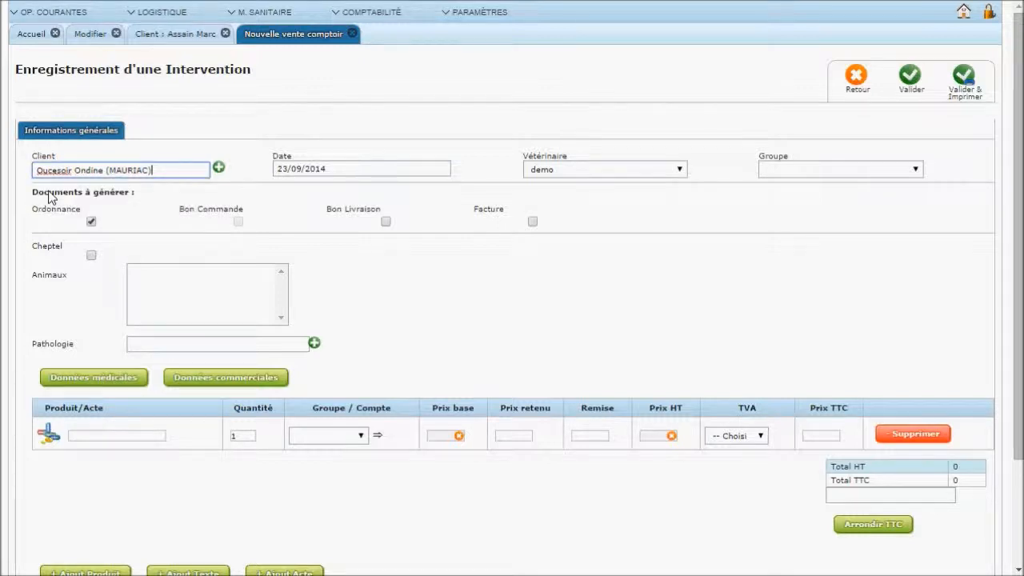
left_click(355, 171)
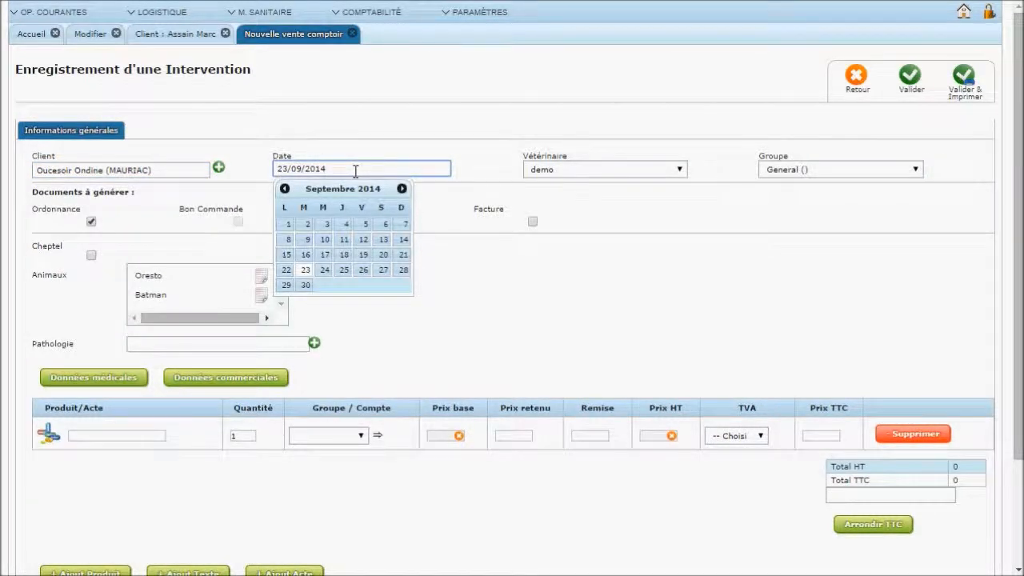
left_click(501, 178)
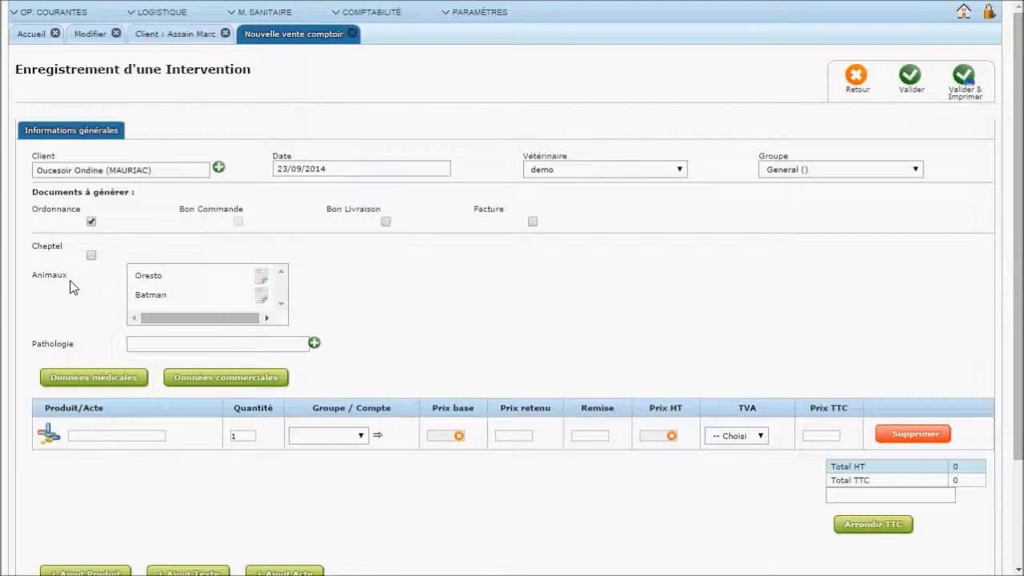
Select both animals Oresto and Batman, then search the Client field for another client
left_click(154, 280)
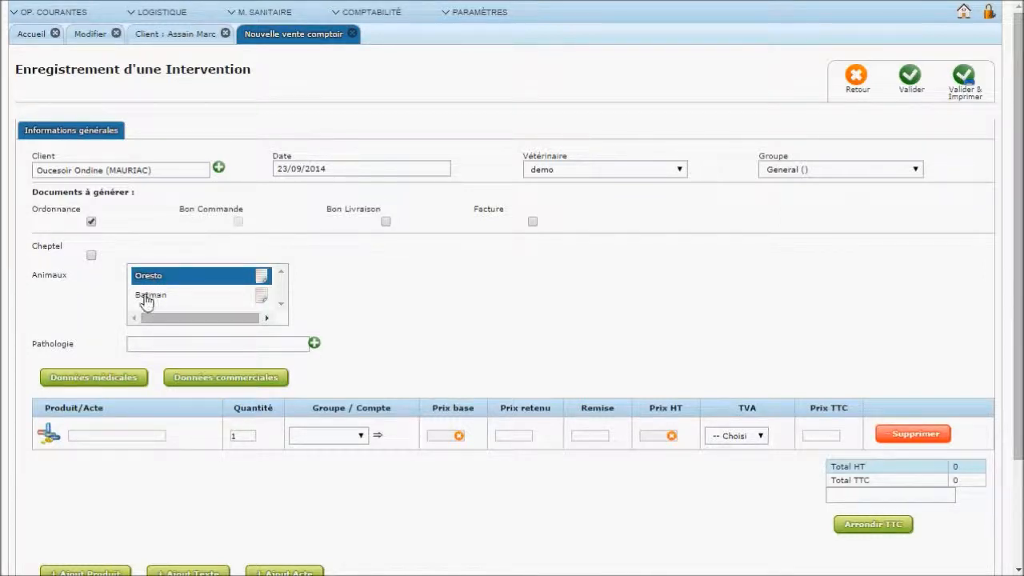
left_click(146, 298)
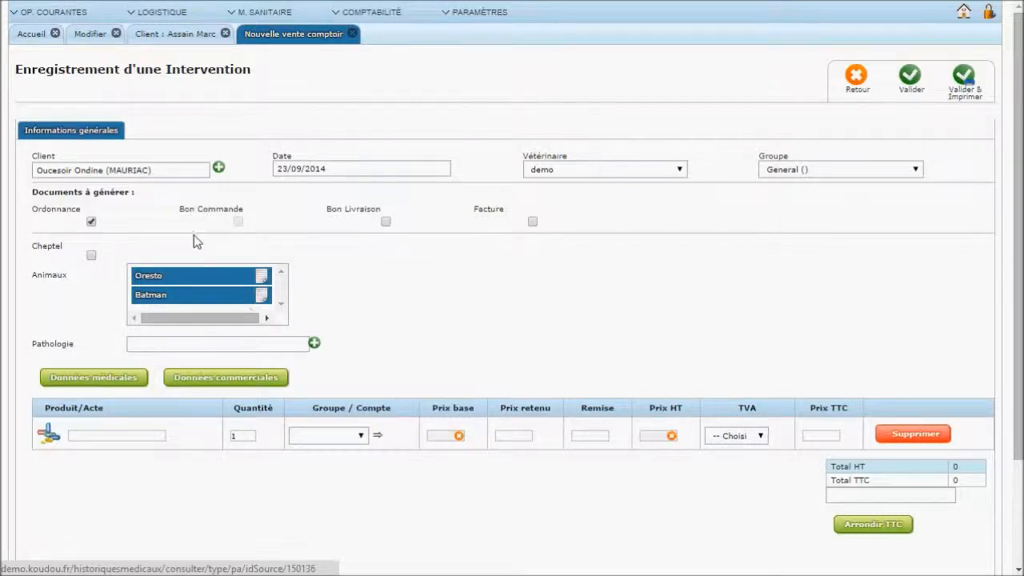
left_click_drag(174, 171, 16, 170)
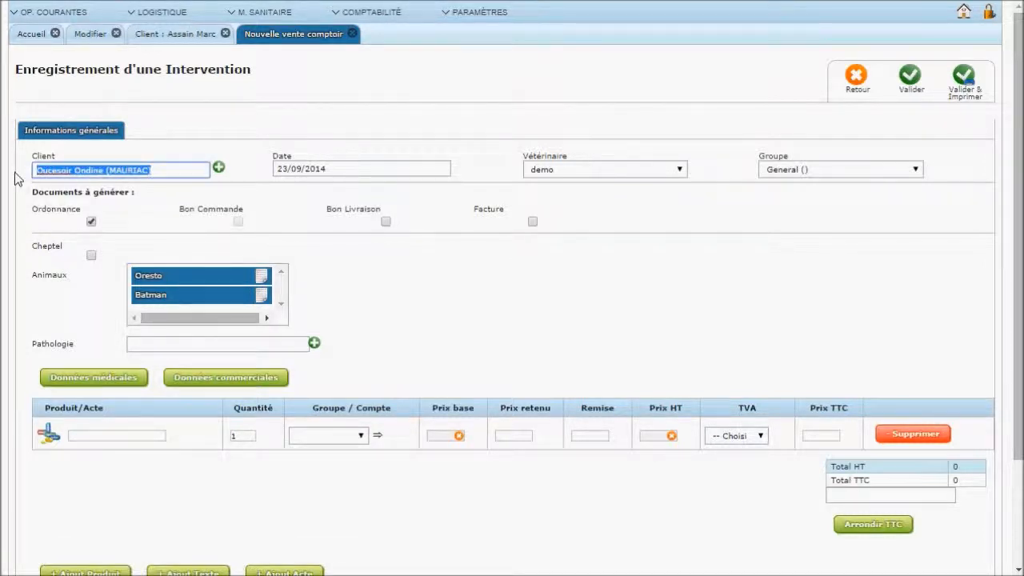
type("mar")
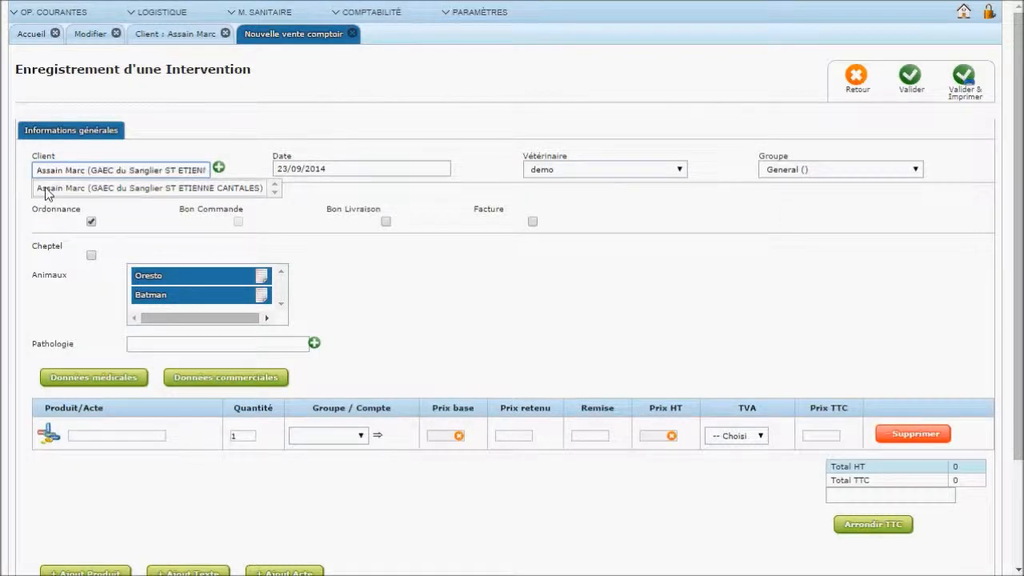
Switch to the GAEC farm client, tick Cheptel, and add animal 7891 as present
left_click(50, 189)
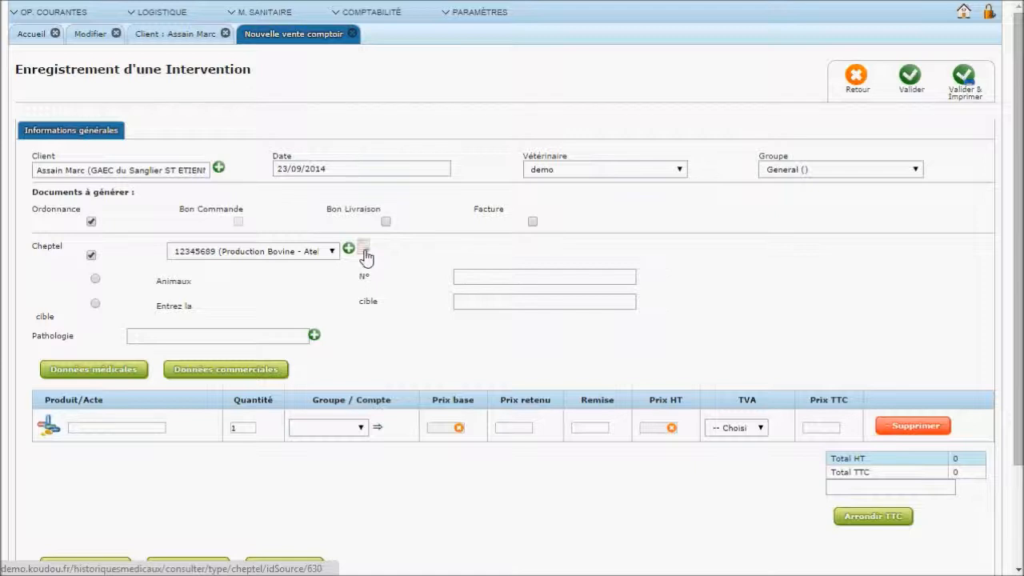
left_click(468, 302)
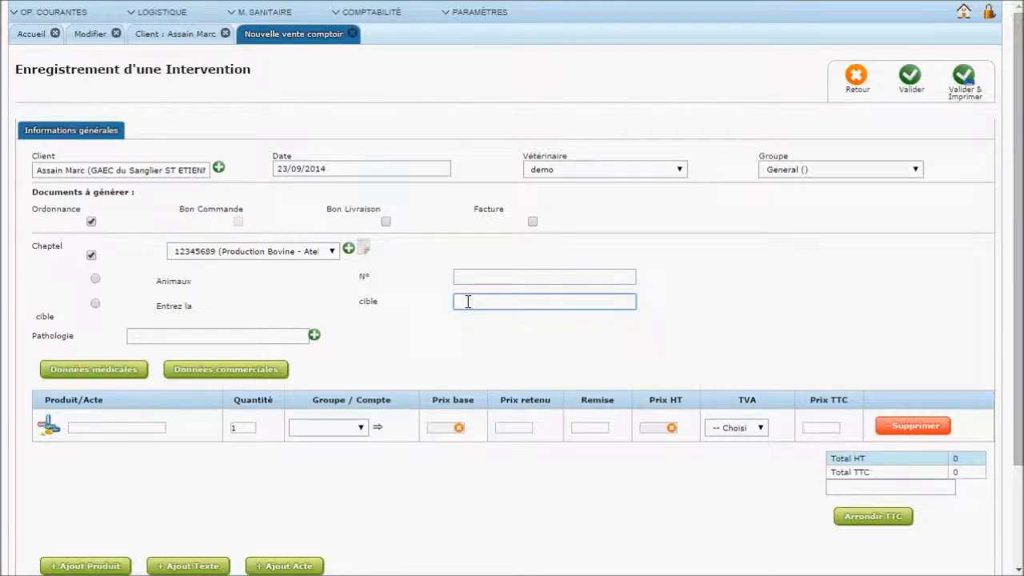
left_click(468, 277)
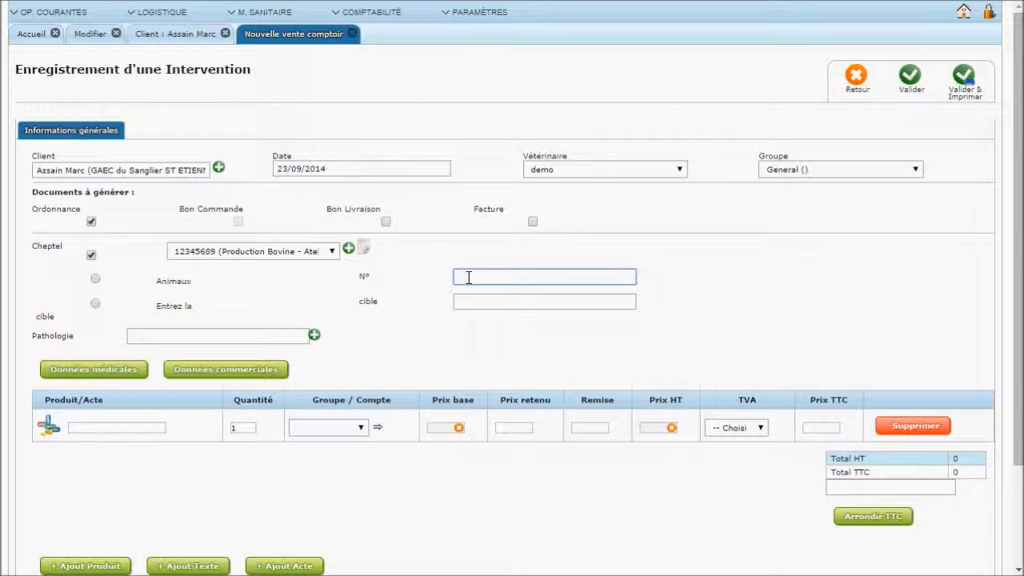
type("7891")
key("Return")
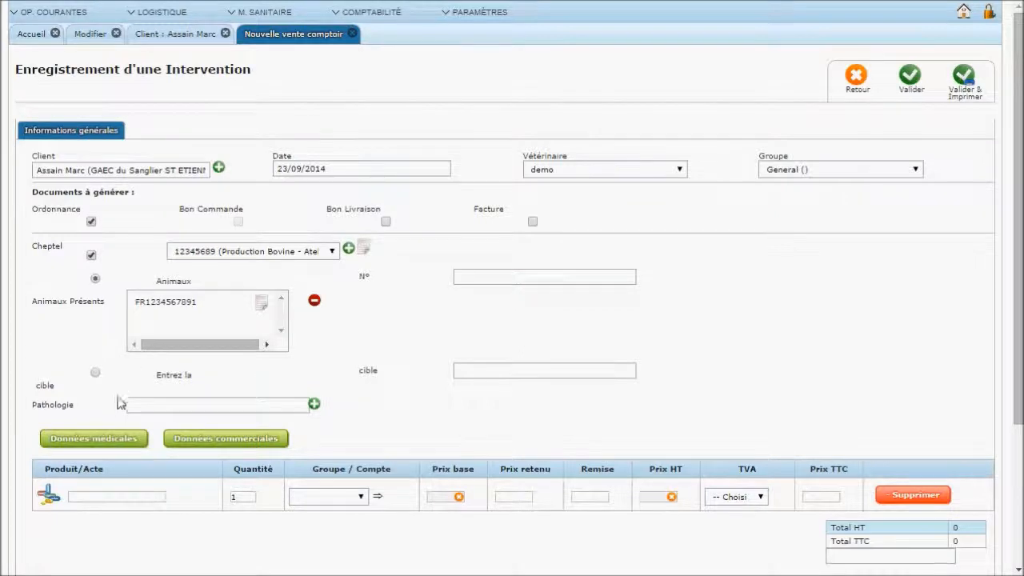
Set Pathologie to Affection and move down to the product lines
left_click(142, 409)
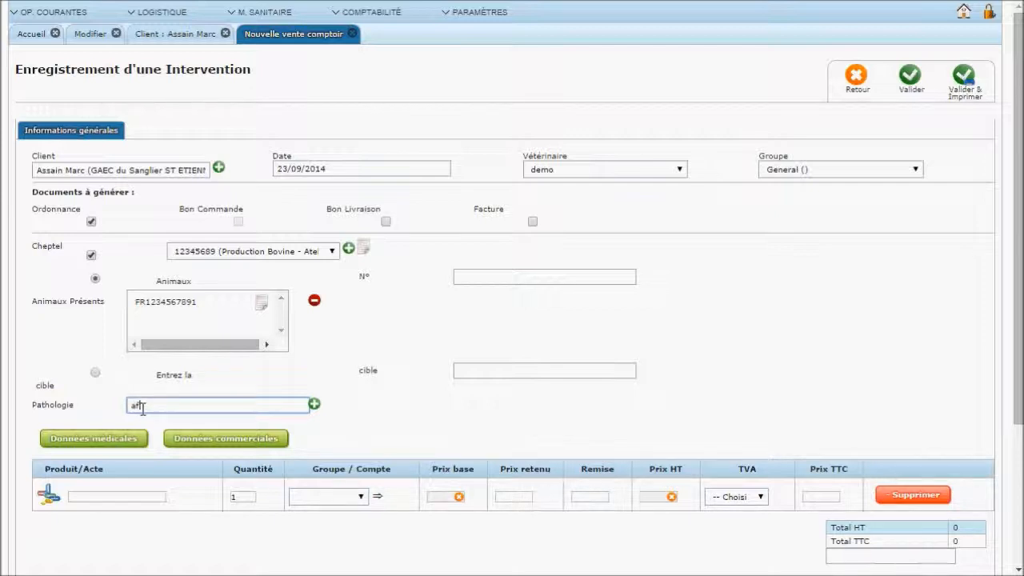
left_click(144, 424)
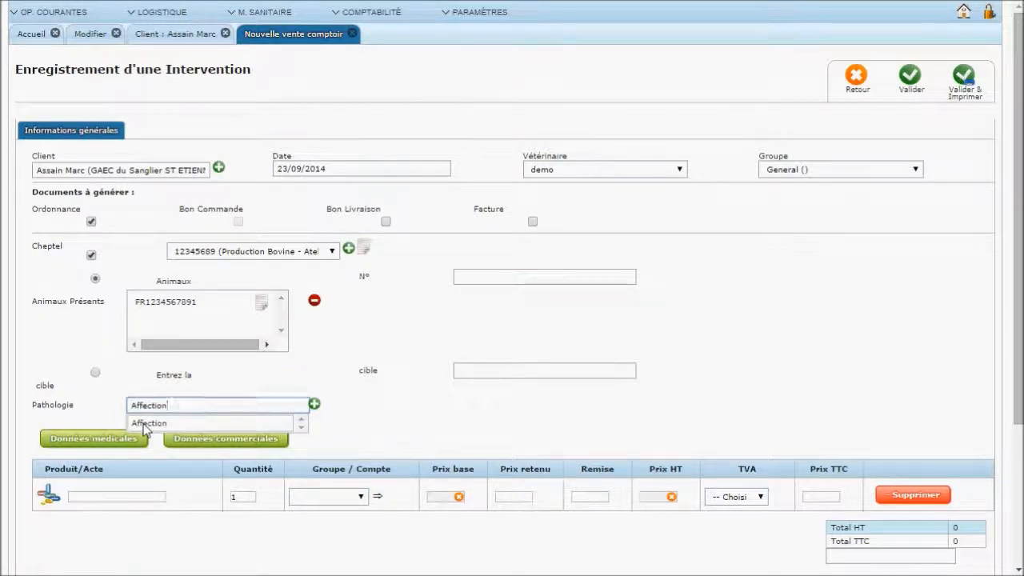
left_click(390, 433)
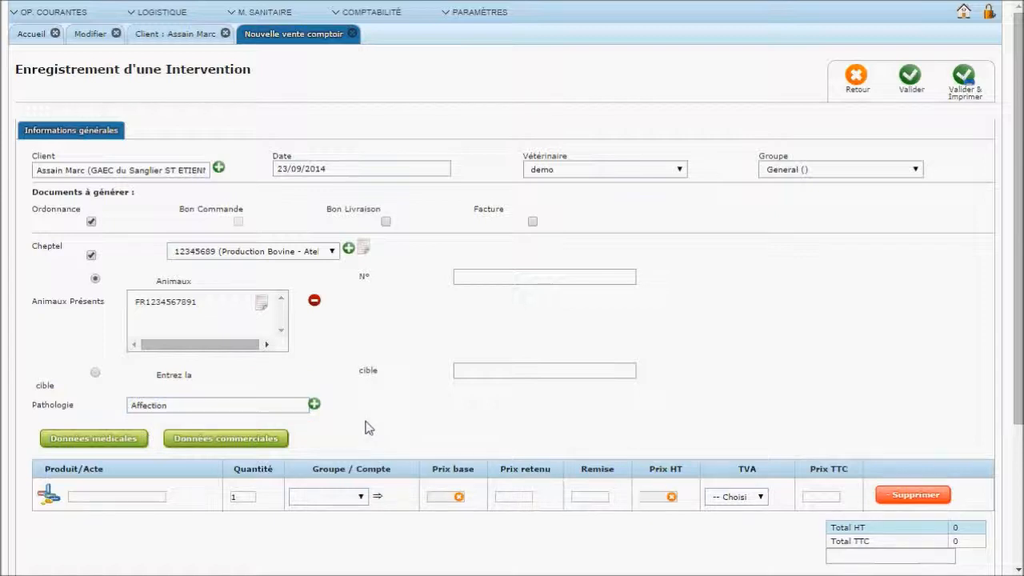
scroll(365, 428, "down", 1)
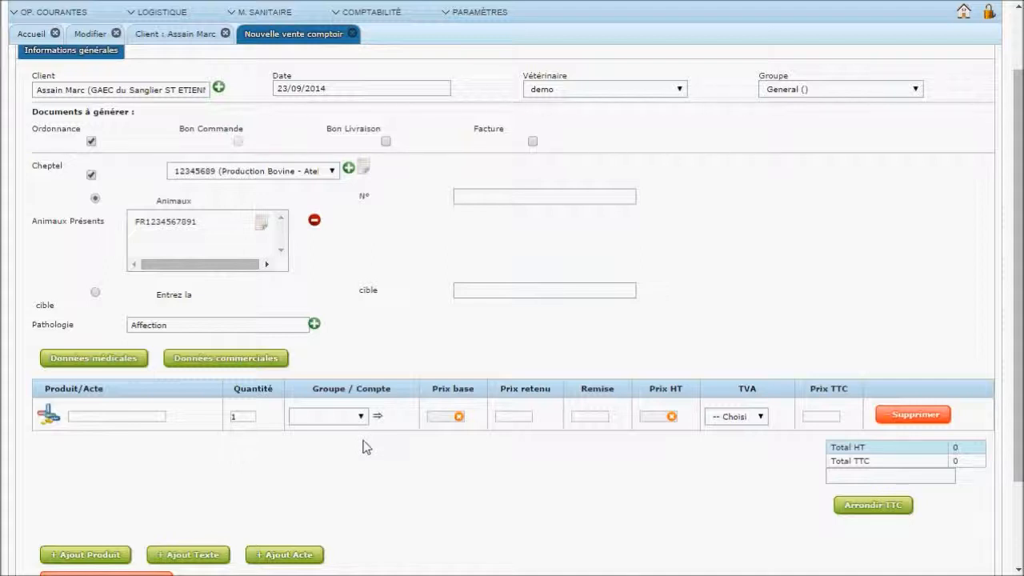
scroll(365, 446, "down", 1)
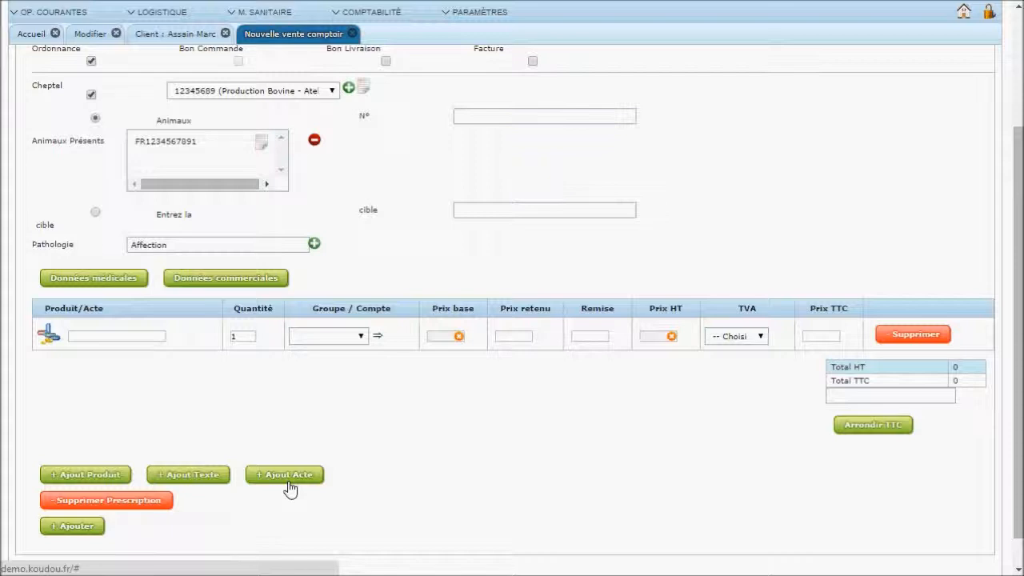
Add BUTOX 7,5 POUR ON 1 l to the product line at 86.85 HT, 104.22 TTC
left_click(92, 337)
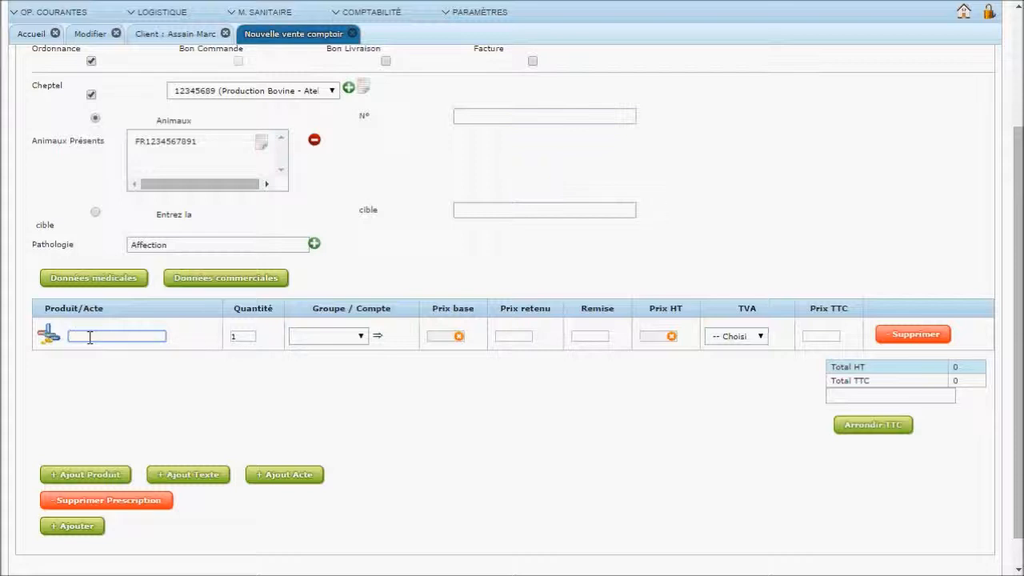
type("but")
key("Tab")
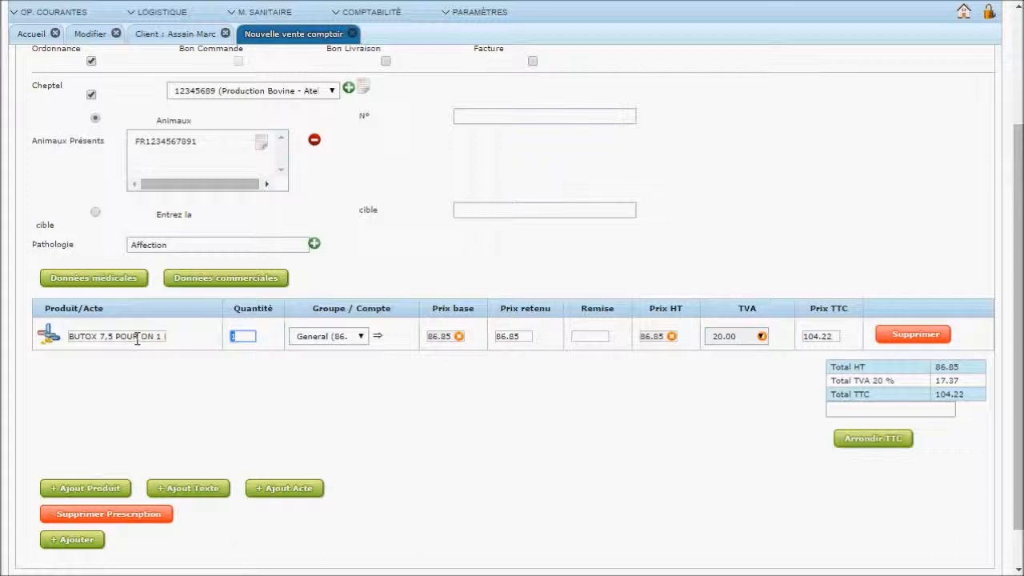
left_click(360, 338)
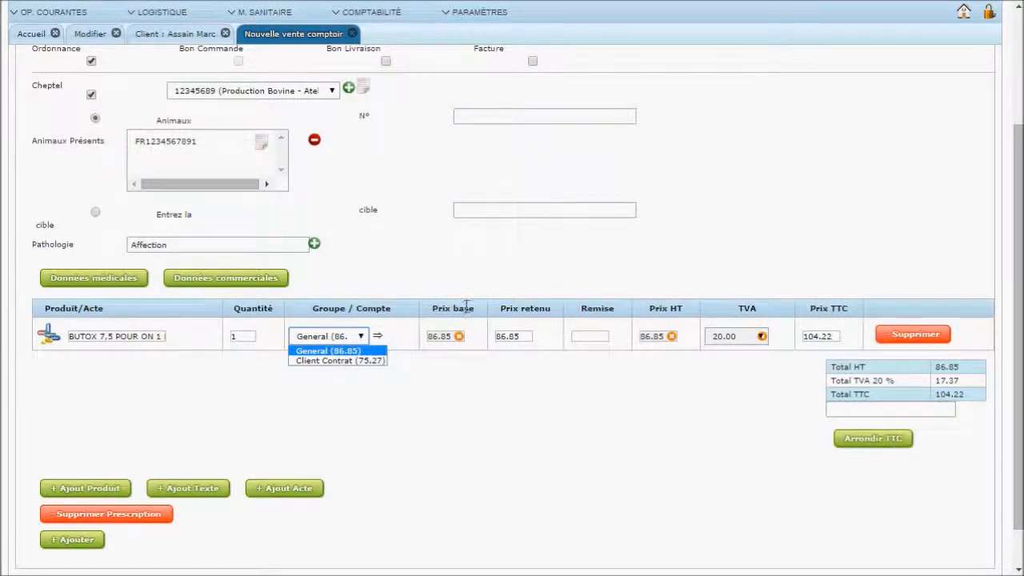
Review BUTOX's price groups and open its article editing page
scroll(468, 310, "up", 2)
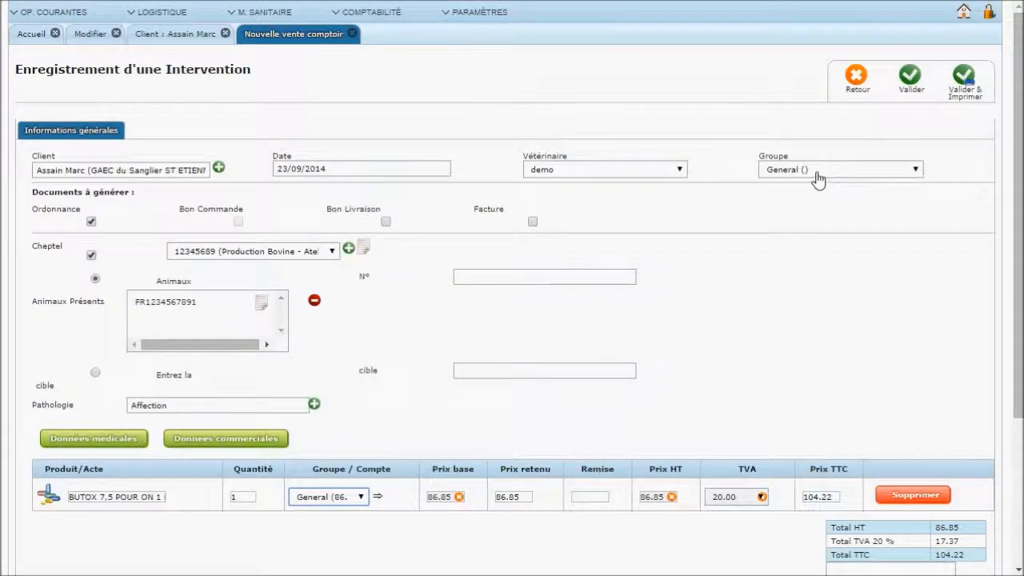
left_click(362, 497)
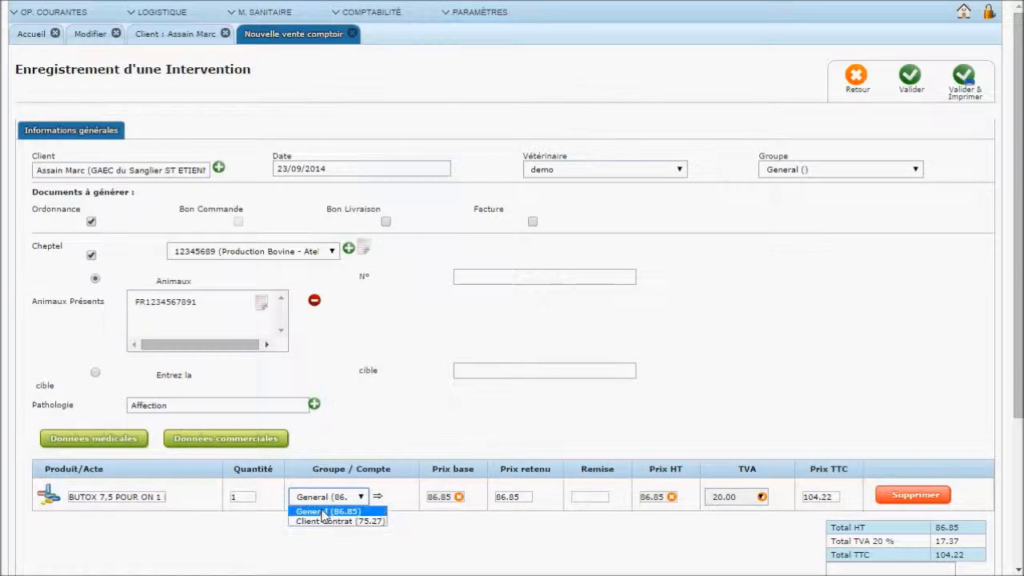
left_click(93, 33)
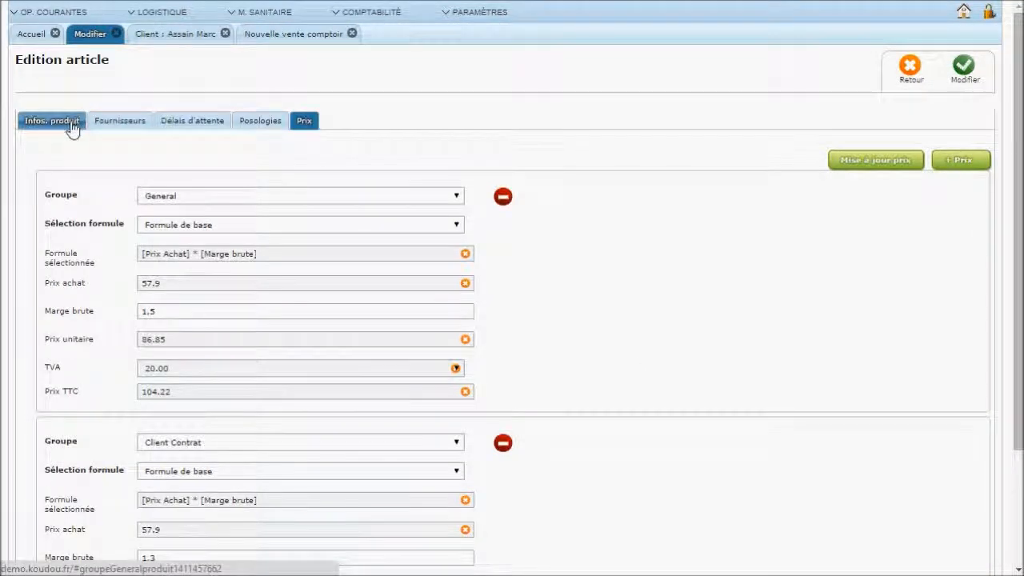
Browse the BUTOX article's information and Prix groups, then view the farm client's groups
left_click(71, 126)
left_click(304, 121)
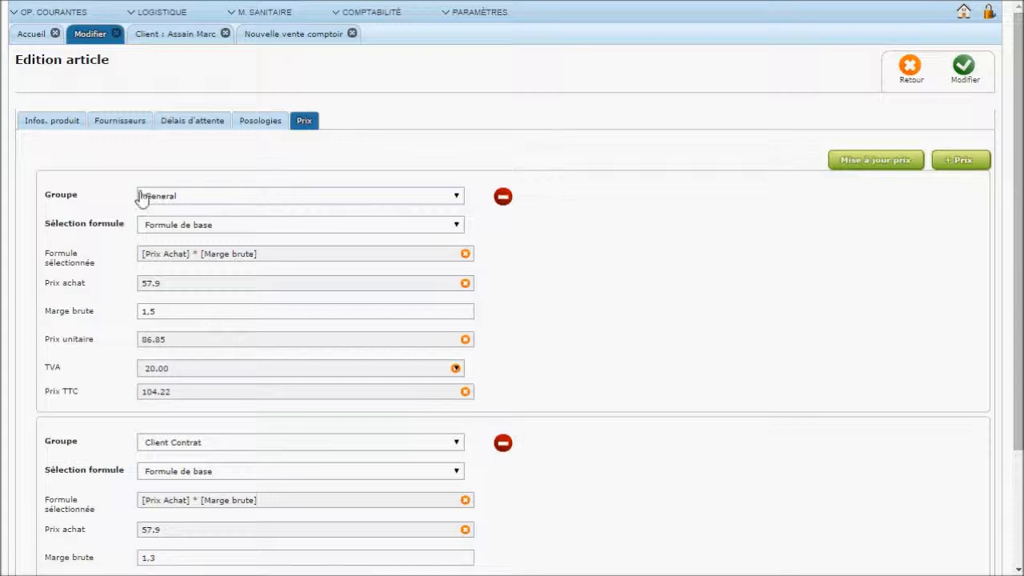
scroll(174, 201, "down", 1)
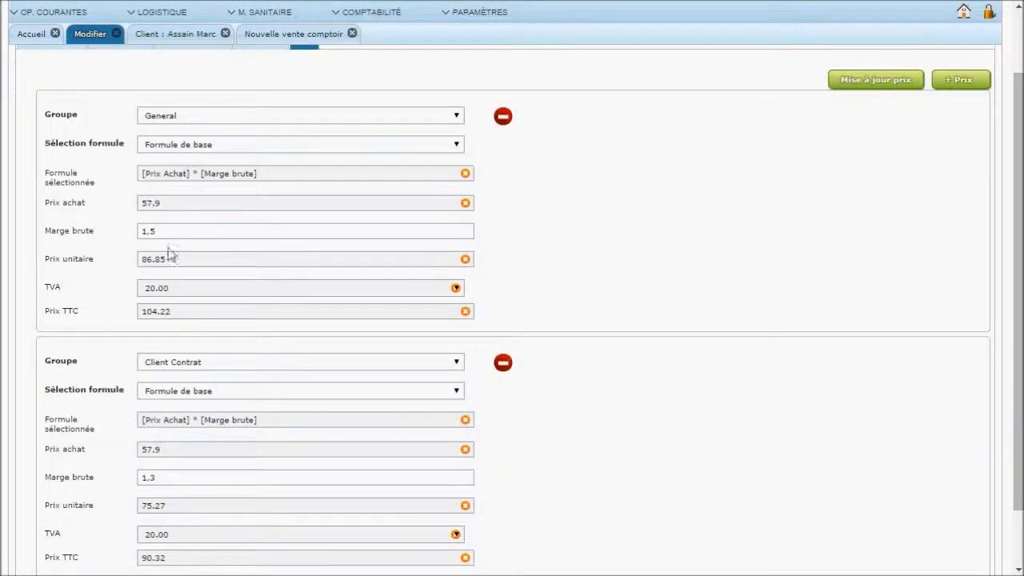
scroll(159, 306, "down", 1)
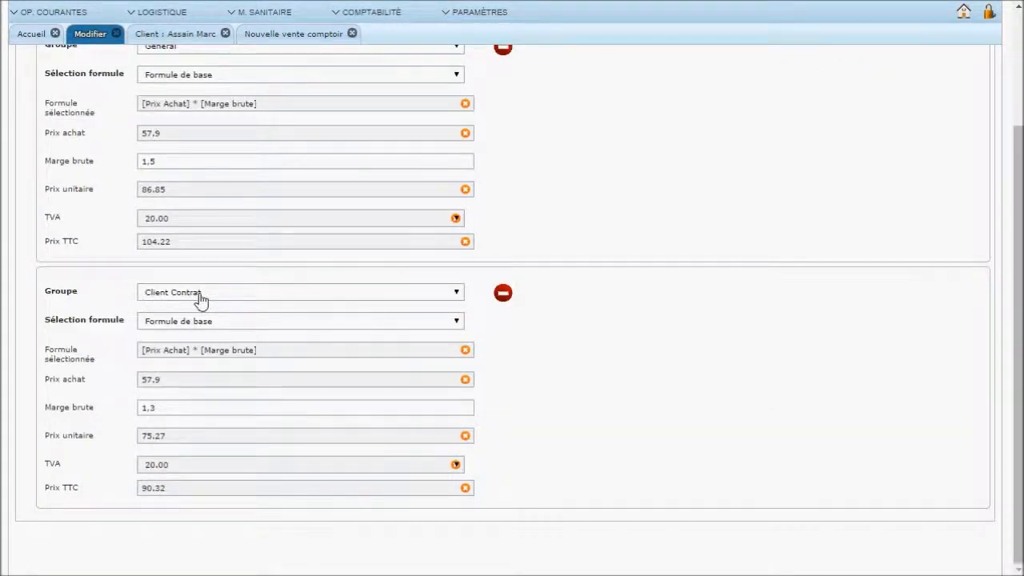
scroll(199, 298, "up", 1)
scroll(201, 295, "up", 1)
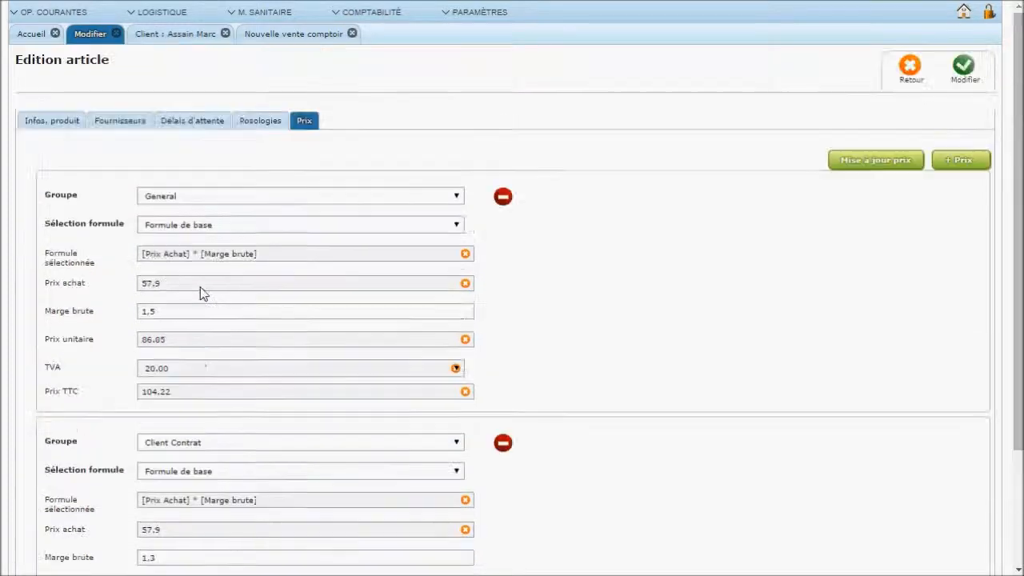
left_click(193, 35)
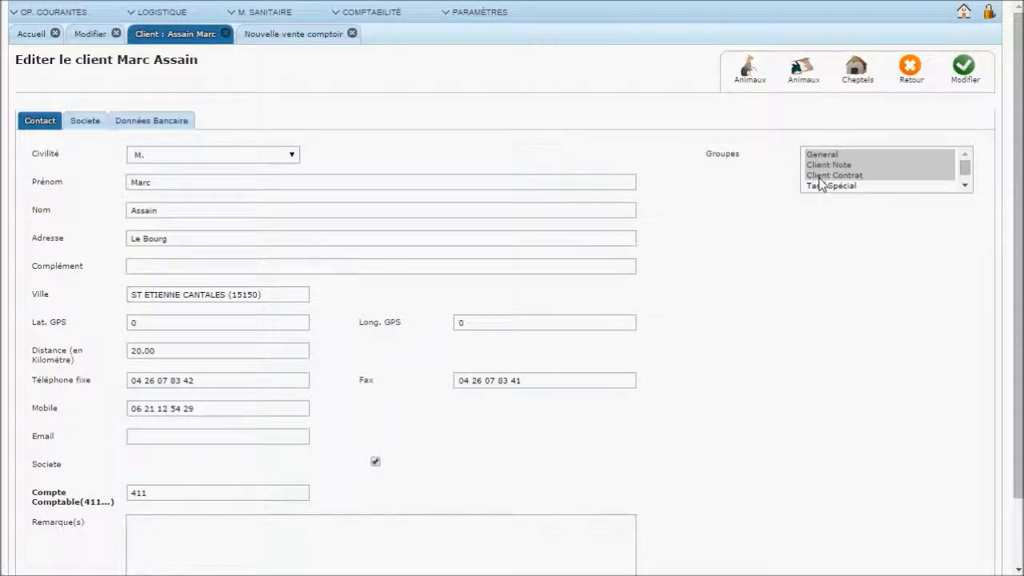
Try Client Contrat pricing on the BUTOX line, then revert it to General at 86.85
left_click(266, 35)
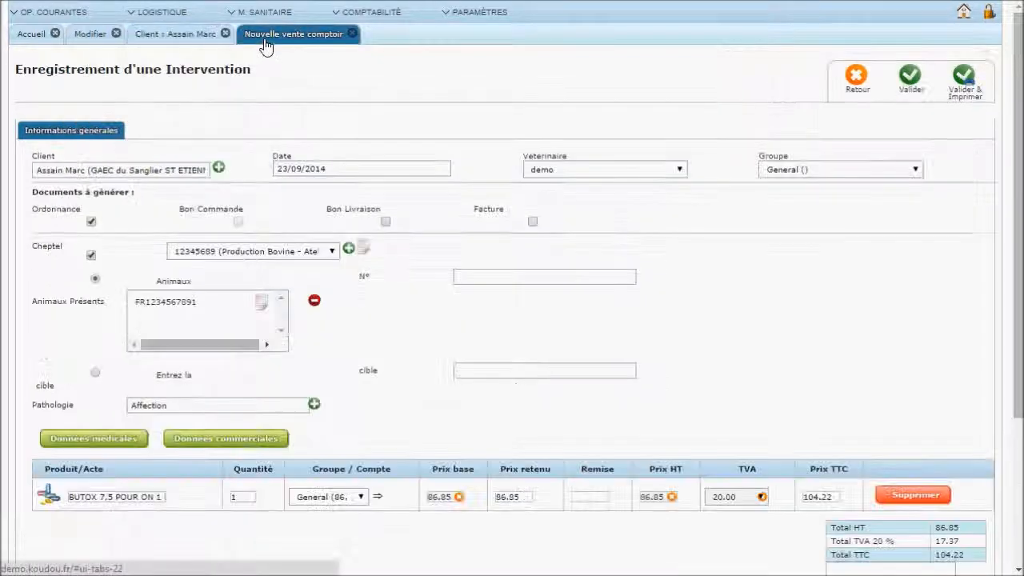
left_click(360, 498)
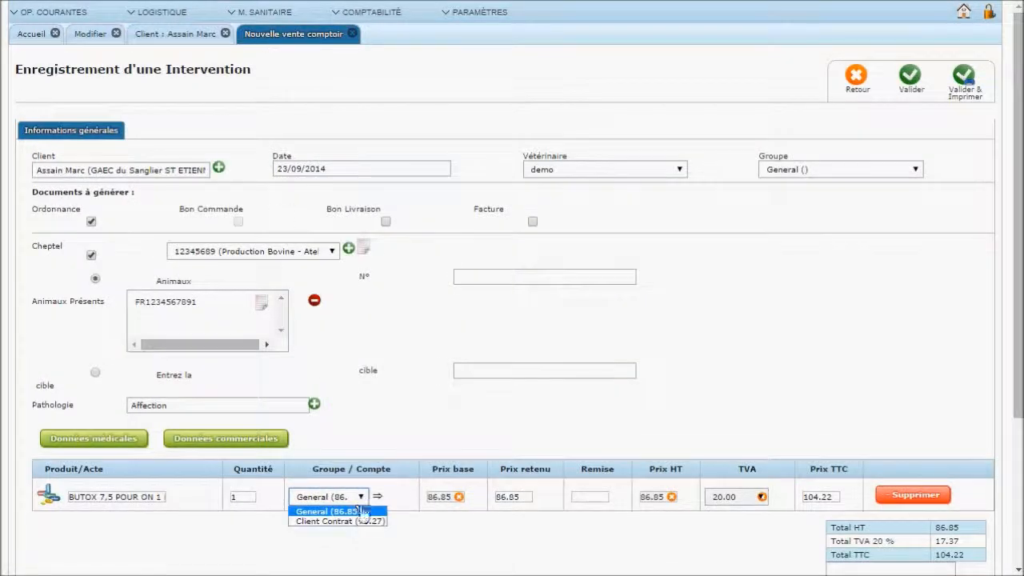
left_click(364, 521)
left_click(378, 497)
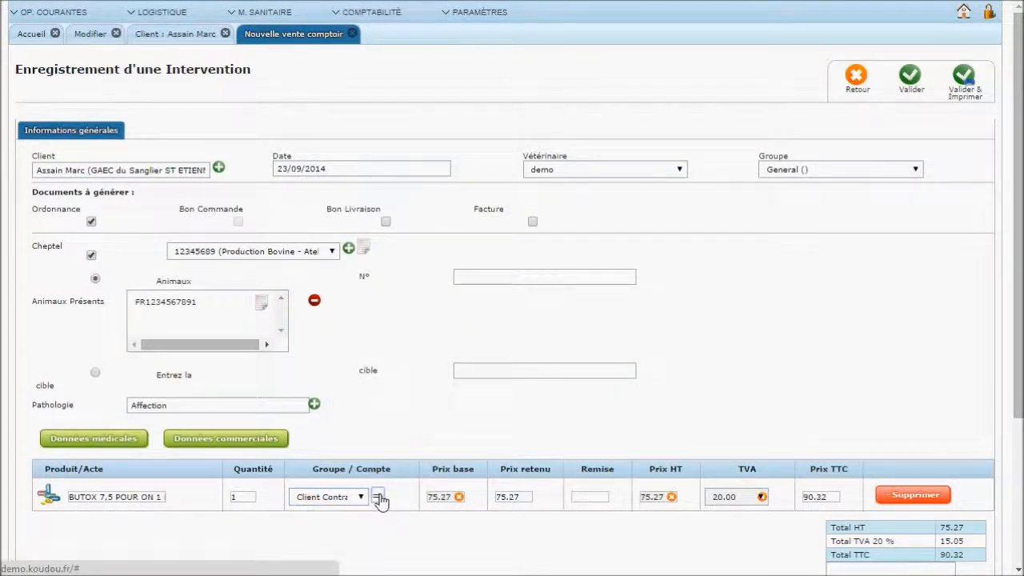
left_click(360, 497)
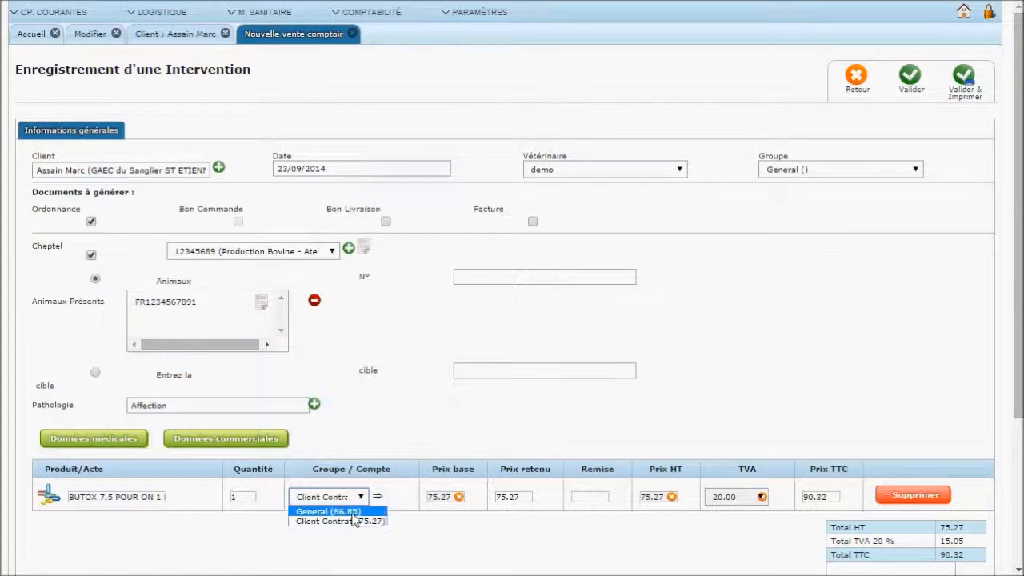
left_click(360, 512)
left_click(377, 497)
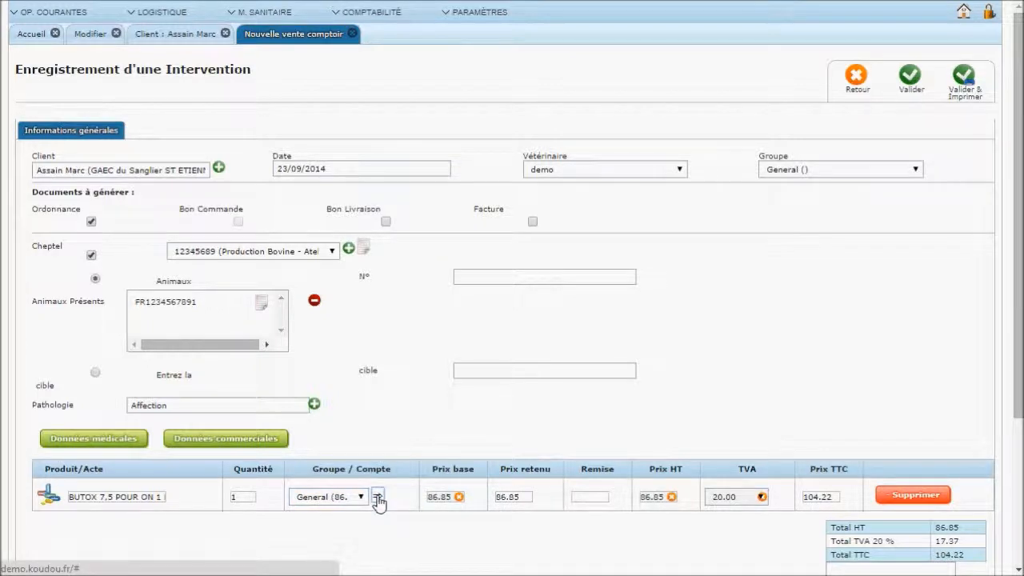
Check the 86.85 HT and 104.22 TTC prices and add a new act line
scroll(379, 502, "down", 2)
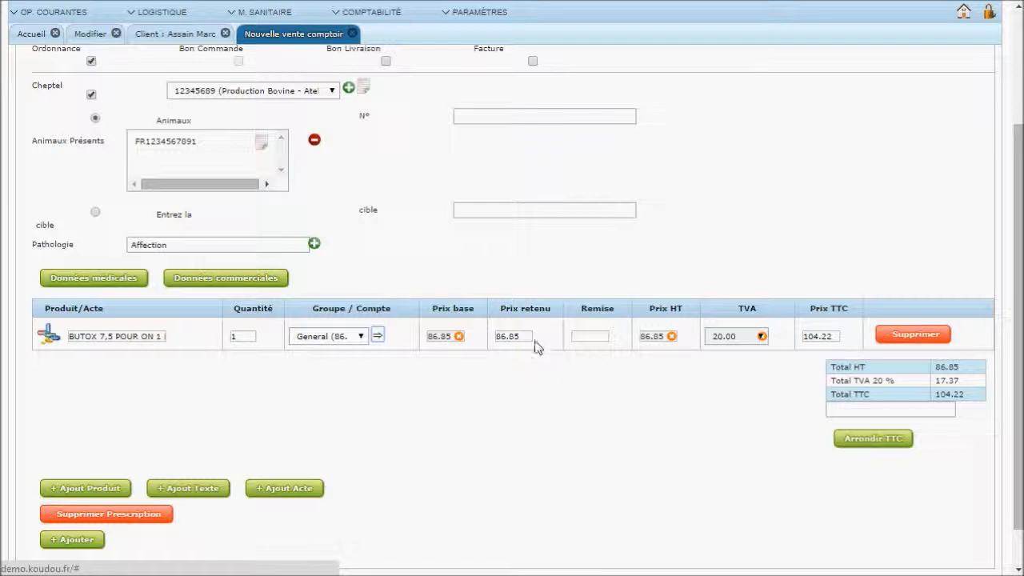
left_click_drag(528, 337, 484, 339)
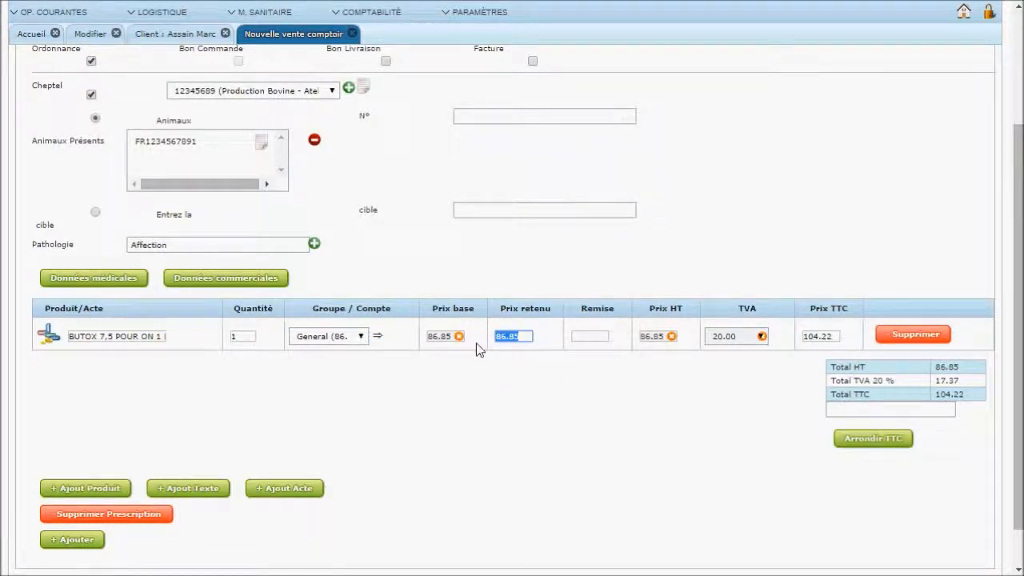
left_click_drag(835, 337, 801, 336)
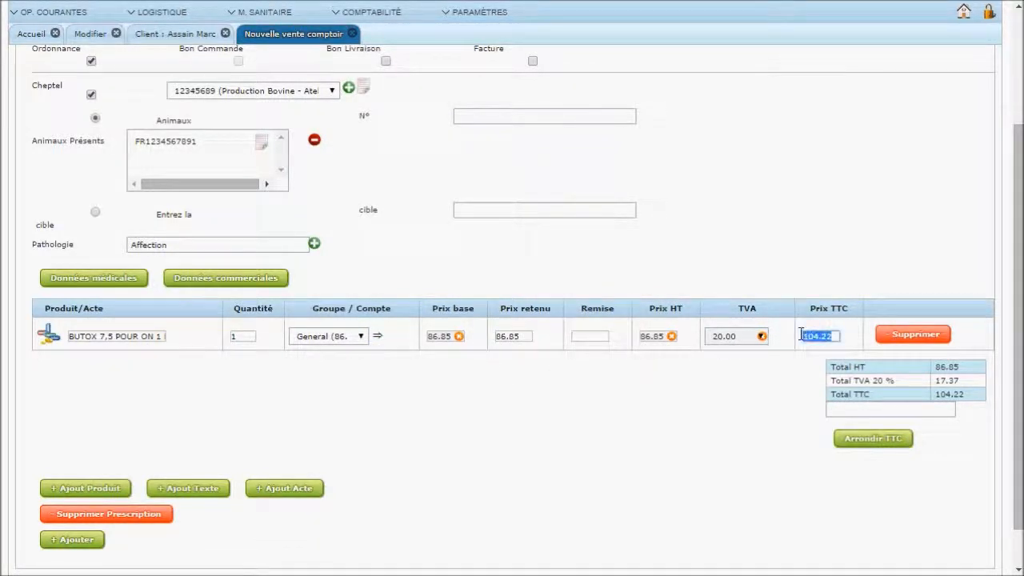
left_click(580, 336)
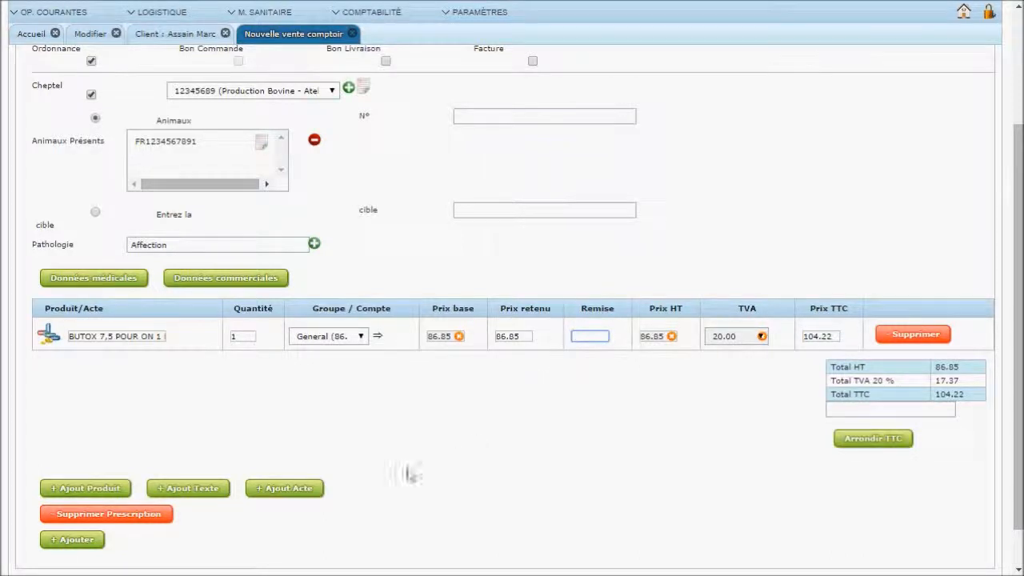
left_click(285, 489)
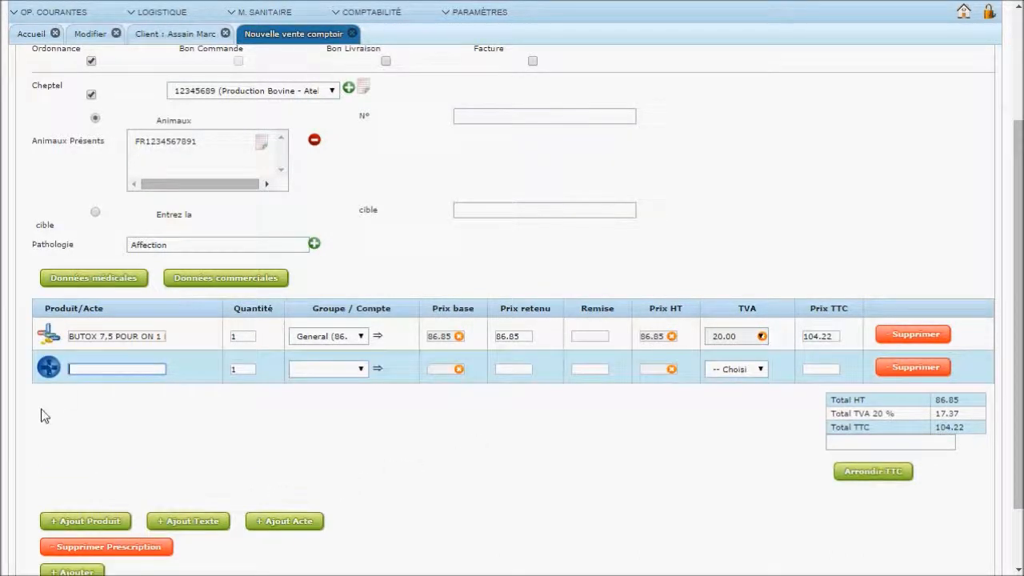
Add a VIS001 Visite line at 29.01 HT and open an empty line below it
type("visit")
left_click(96, 401)
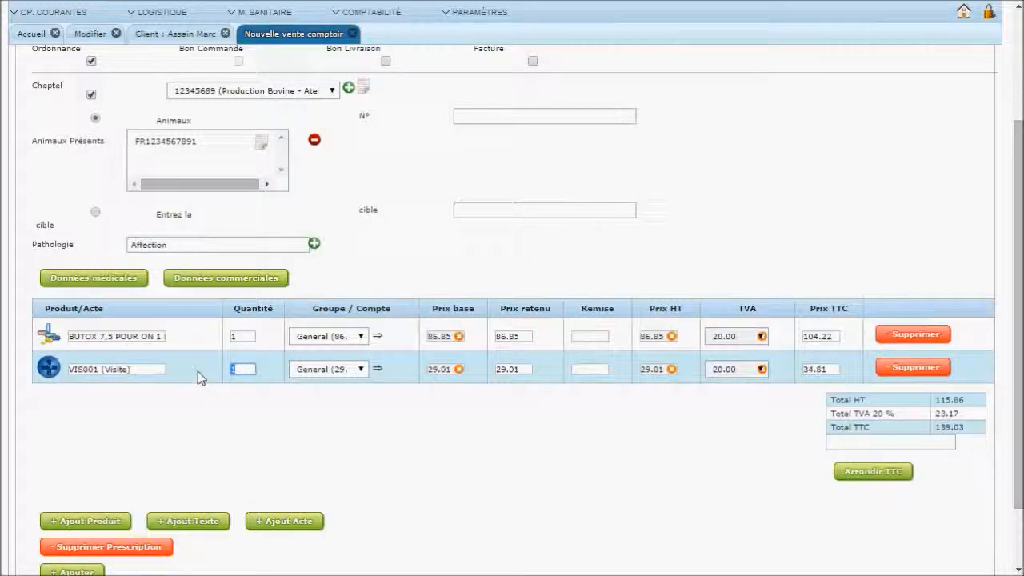
left_click(240, 369)
left_click(514, 369)
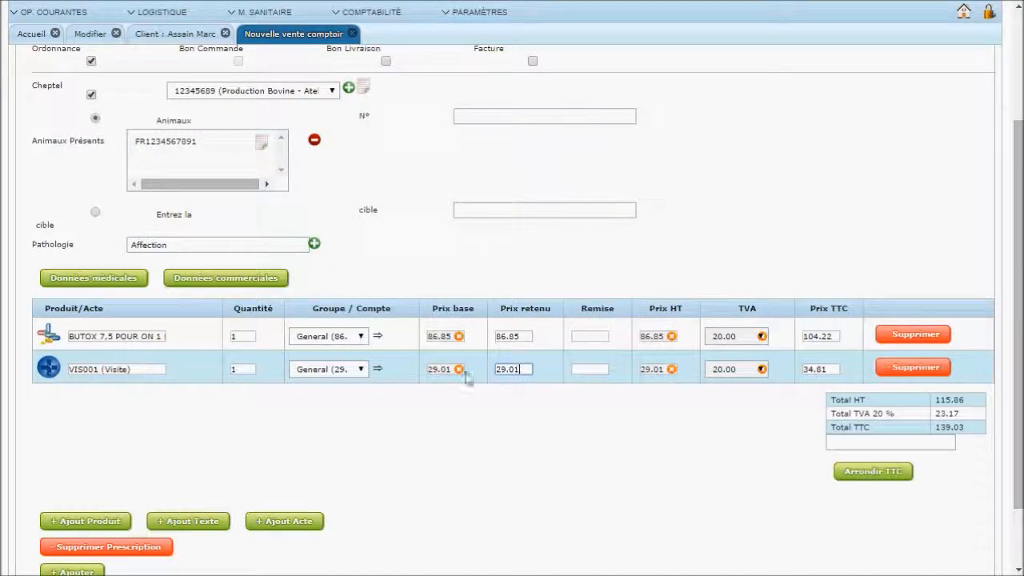
left_click(252, 370)
key("Tab")
key("Tab")
key("Tab")
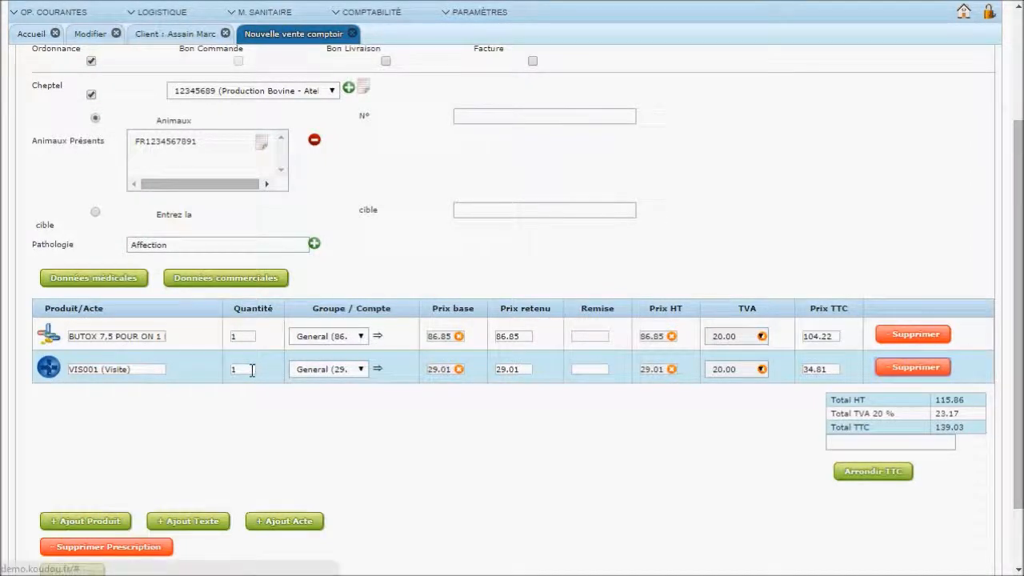
key("Tab")
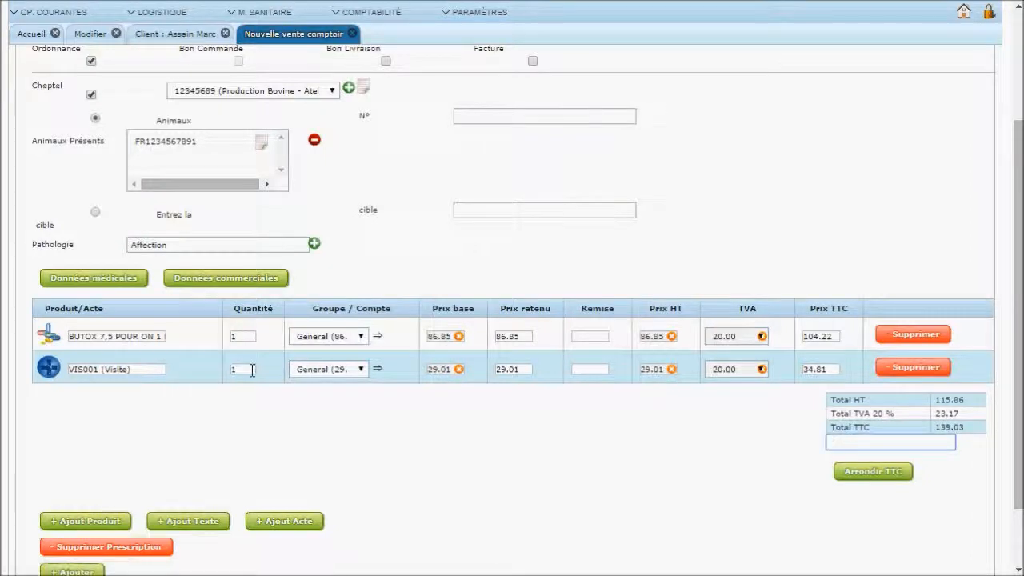
left_click(252, 370)
key("Return")
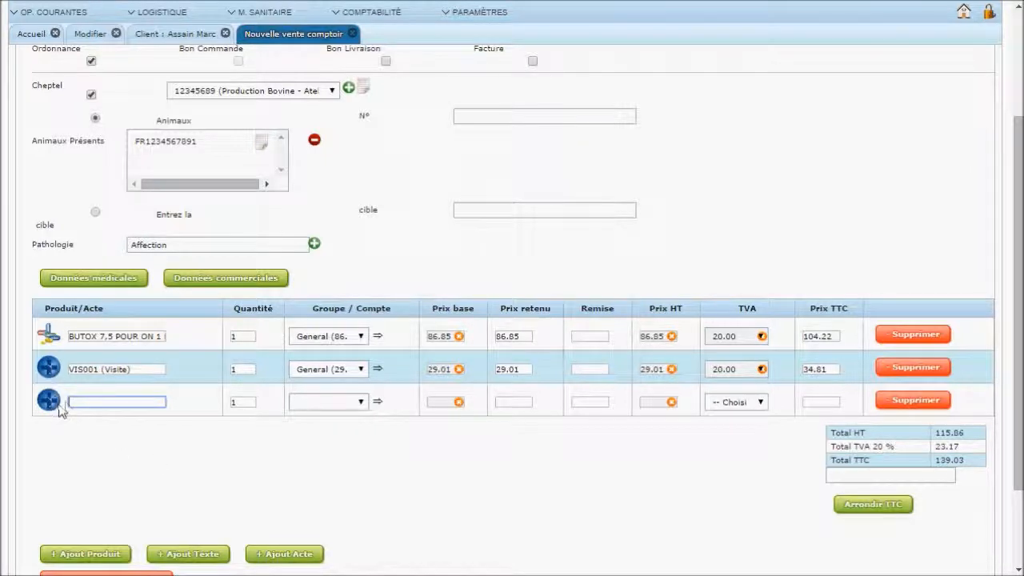
Add a KM Deplacement kilometrique line for 20 km at 0.75, checking the client's distance
type("depla")
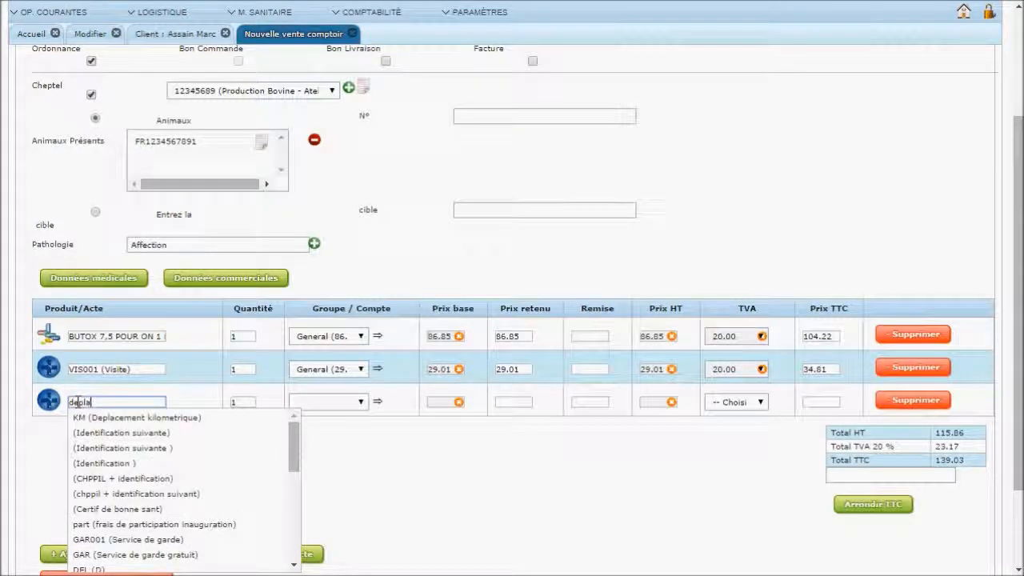
left_click(85, 419)
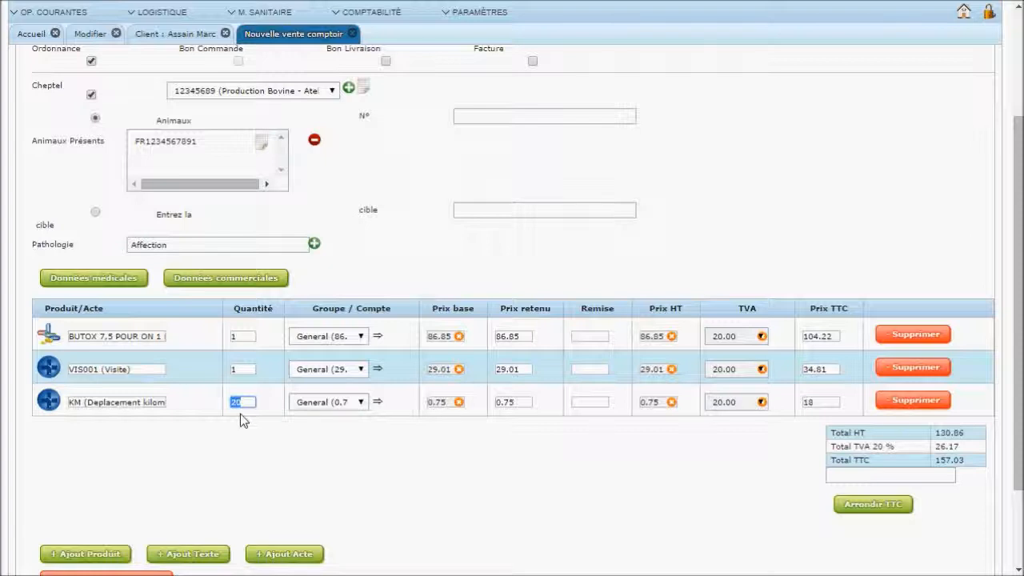
scroll(240, 413, "up", 1)
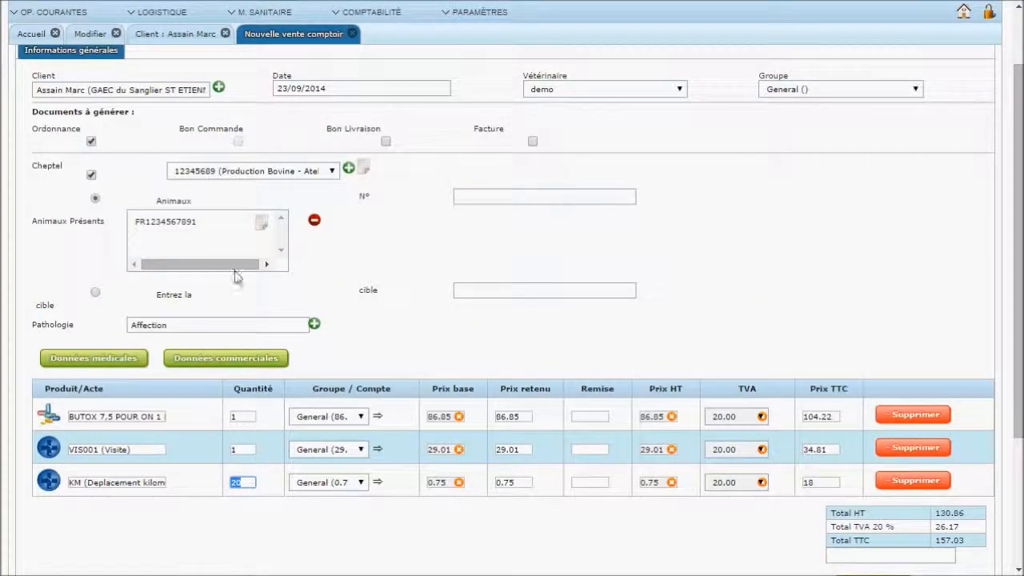
left_click(141, 33)
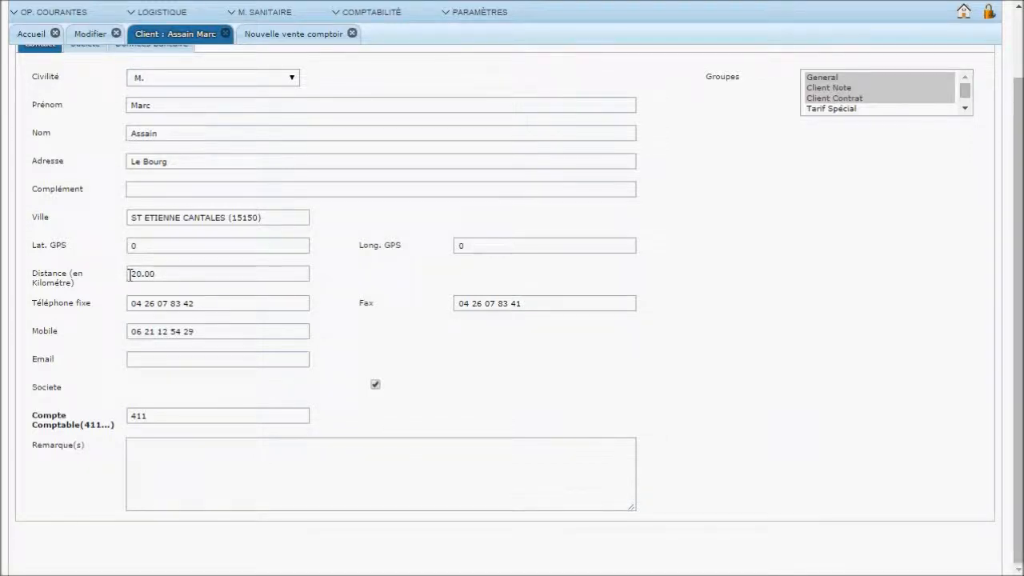
left_click(333, 36)
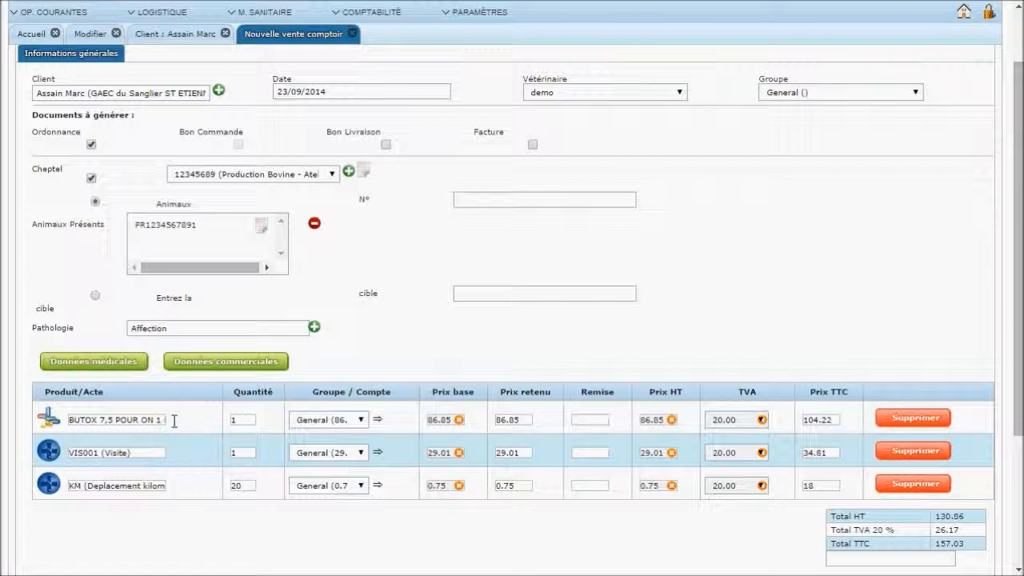
Add a free-text line reading 'txt ordo' after the mileage line
scroll(172, 452, "down", 3)
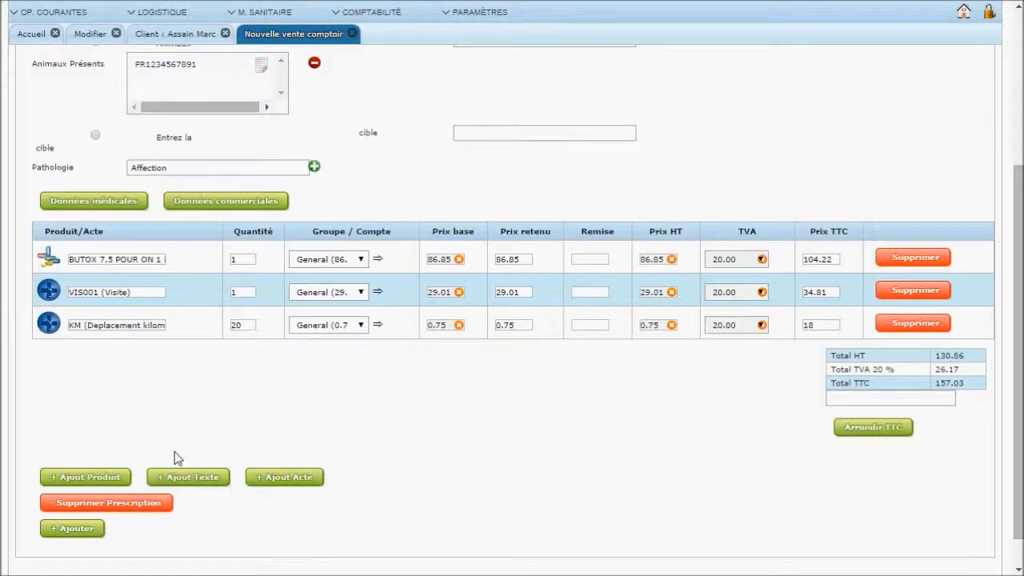
left_click(183, 485)
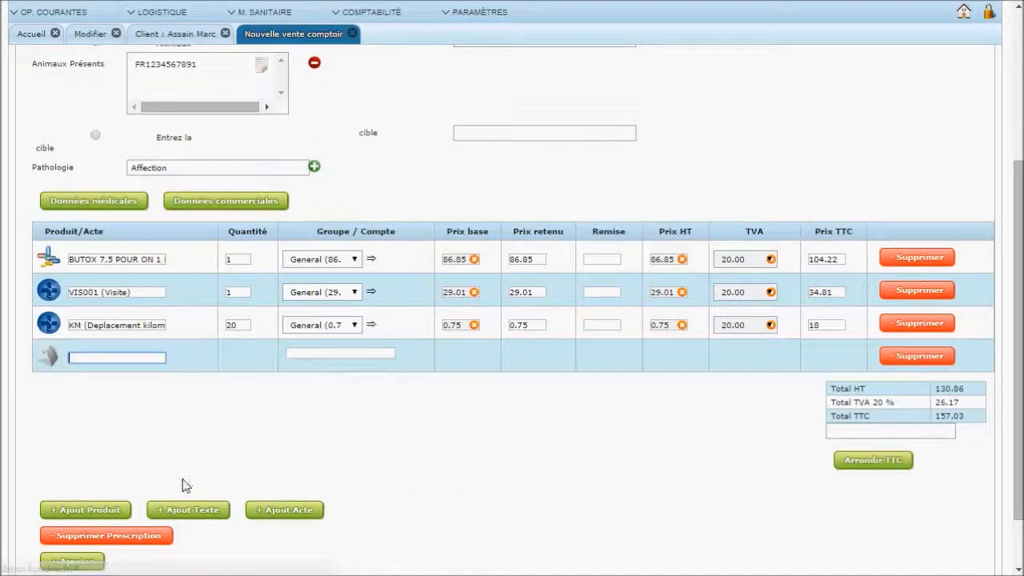
type("t")
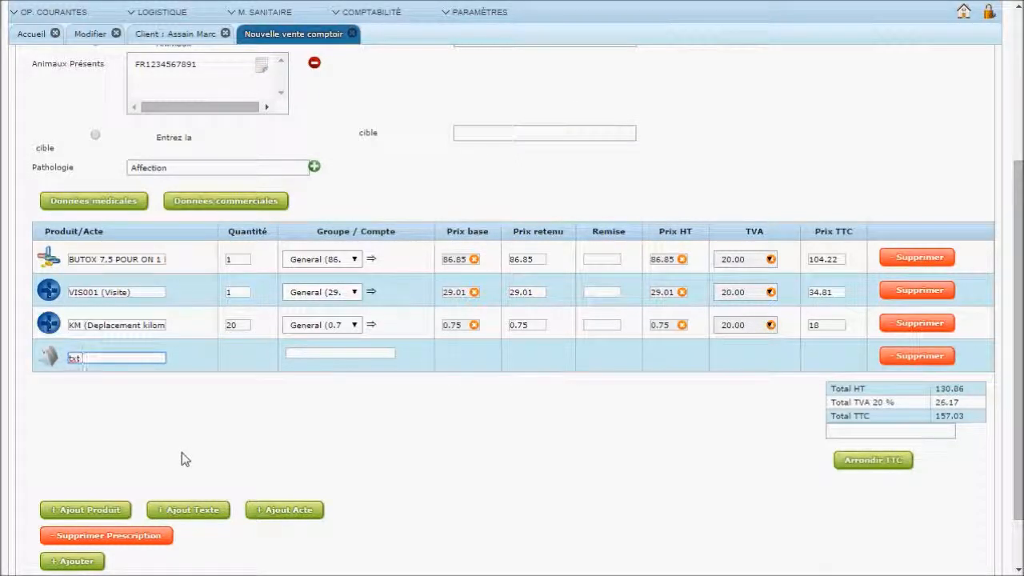
type("et ordo")
Add a 'txt fac' text line with account 707004 and price 10, then delete it
left_click(185, 514)
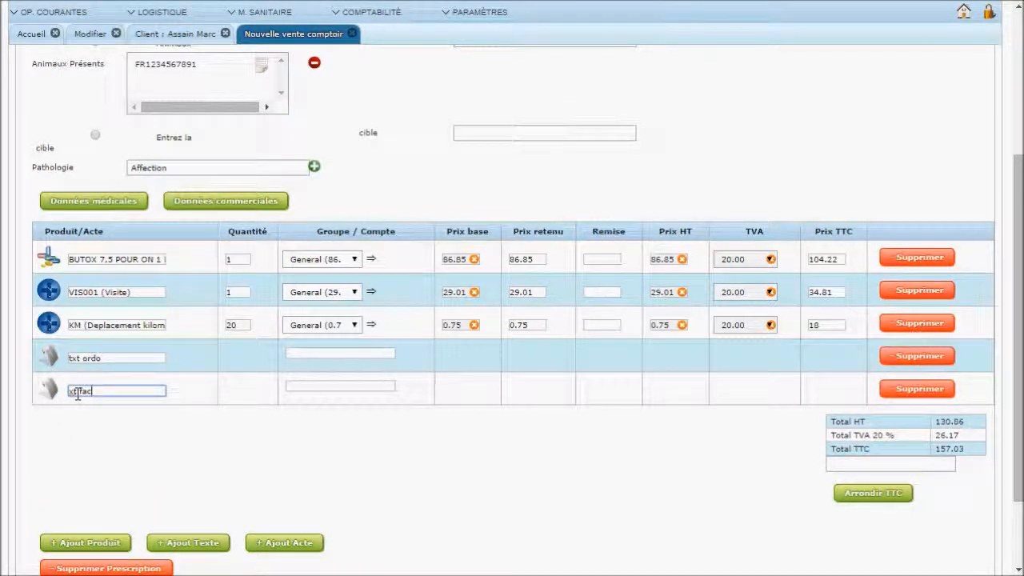
left_click(293, 387)
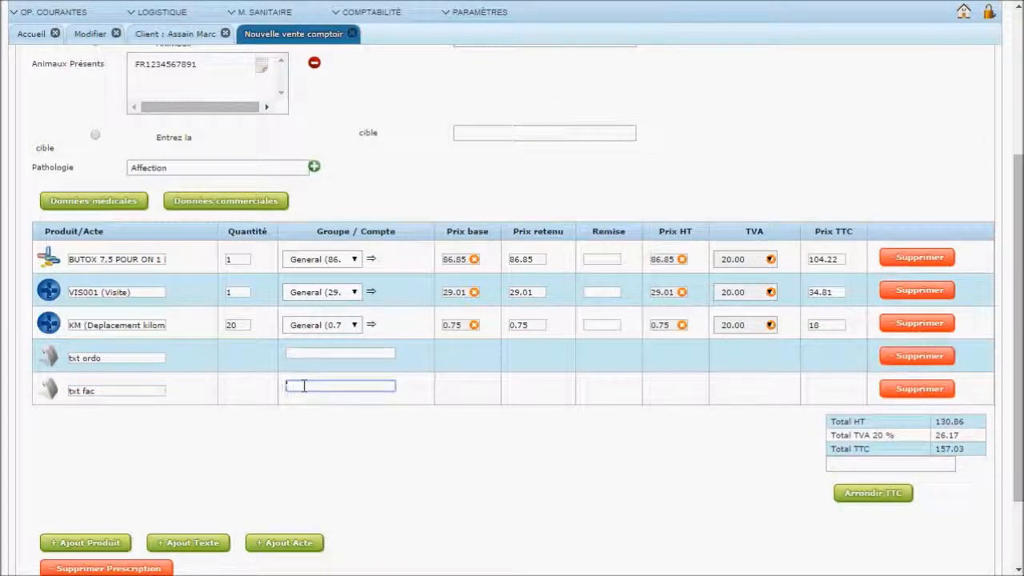
type("vent")
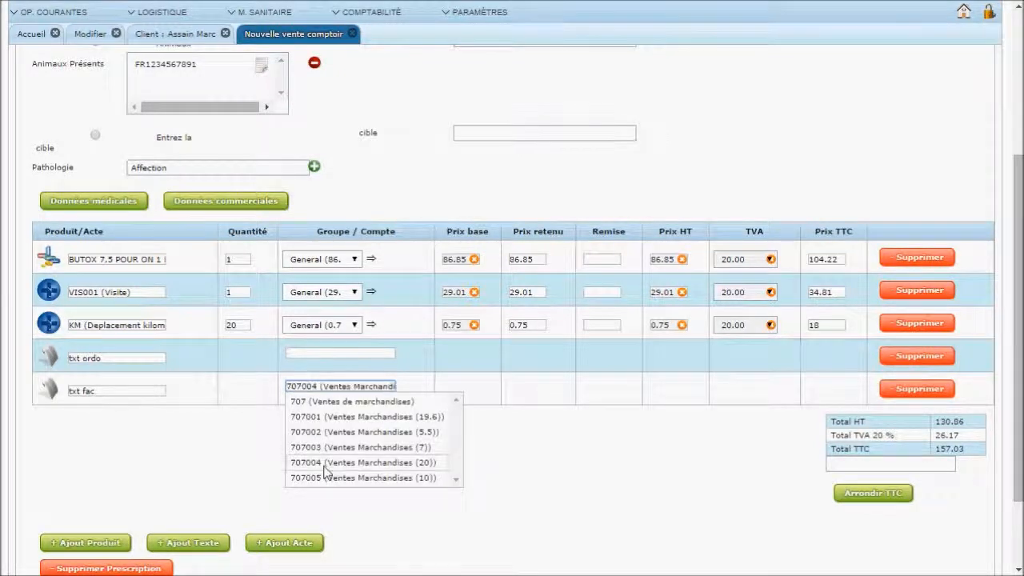
left_click(321, 463)
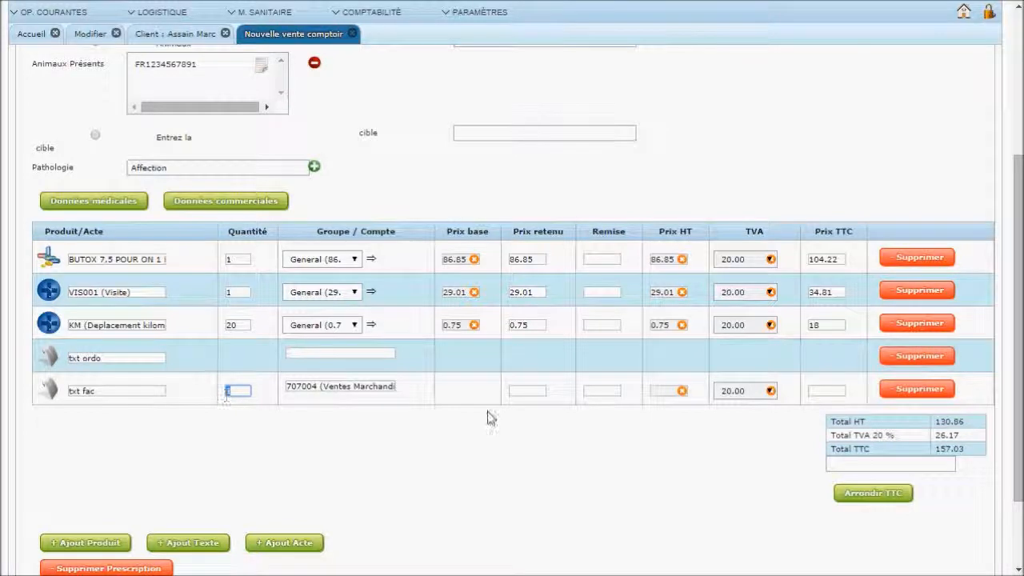
left_click(529, 389)
type("10")
left_click(632, 459)
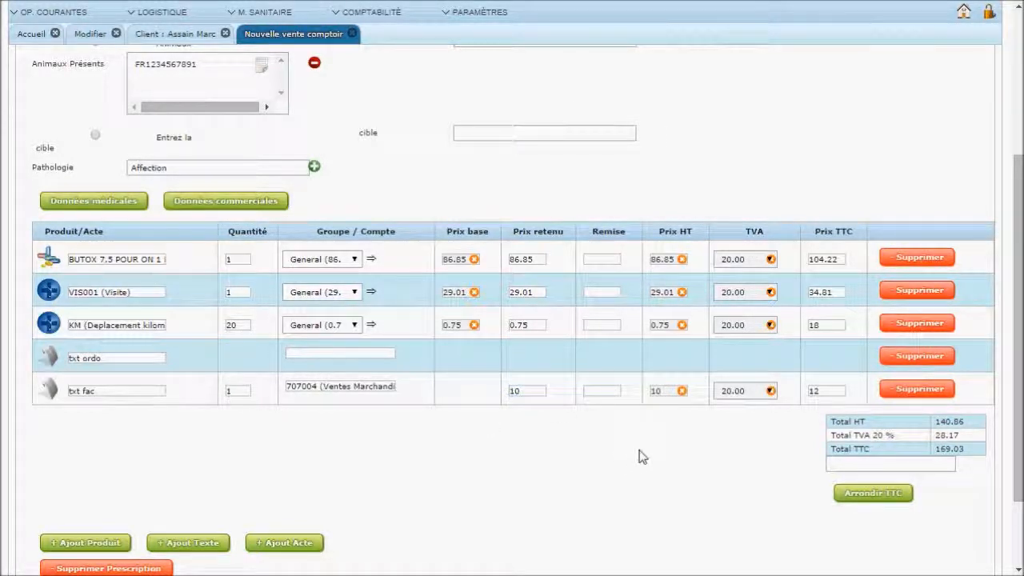
left_click(898, 394)
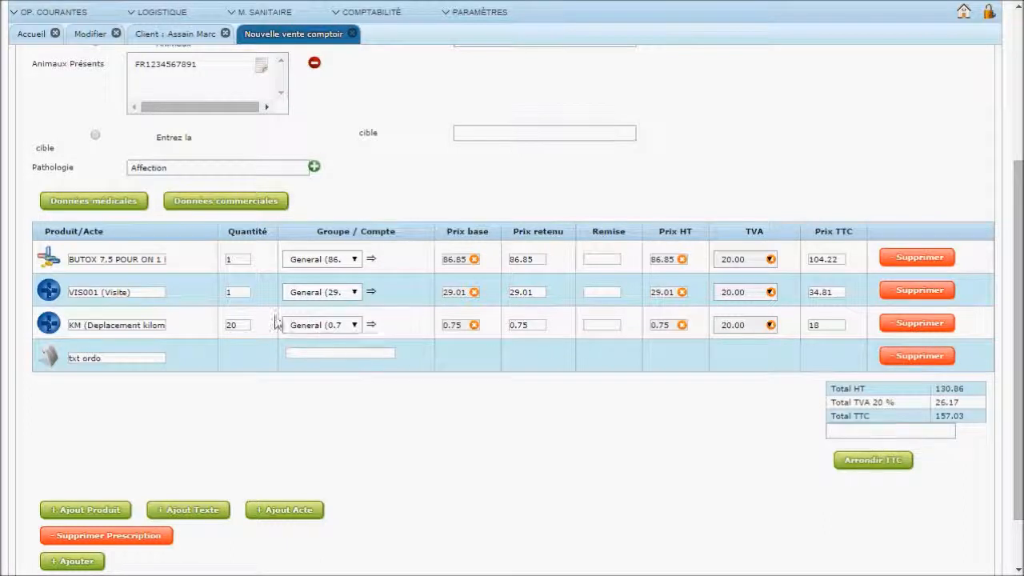
Show the lot, delivered, administered, prescription and posology columns for the sale lines
left_click(110, 209)
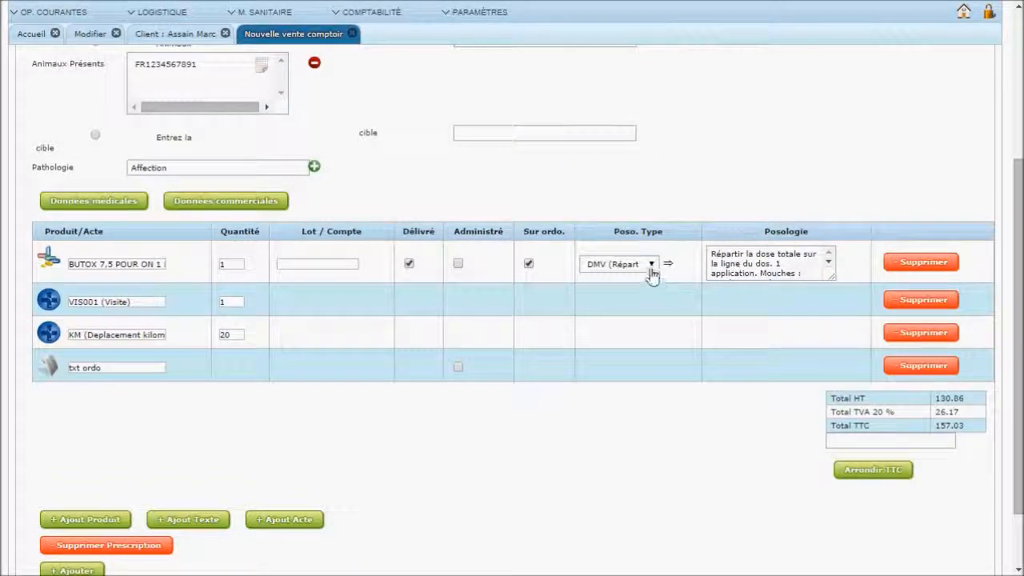
Check the BUTOX article's posology settings, then go back to the counter-sale form
left_click(90, 36)
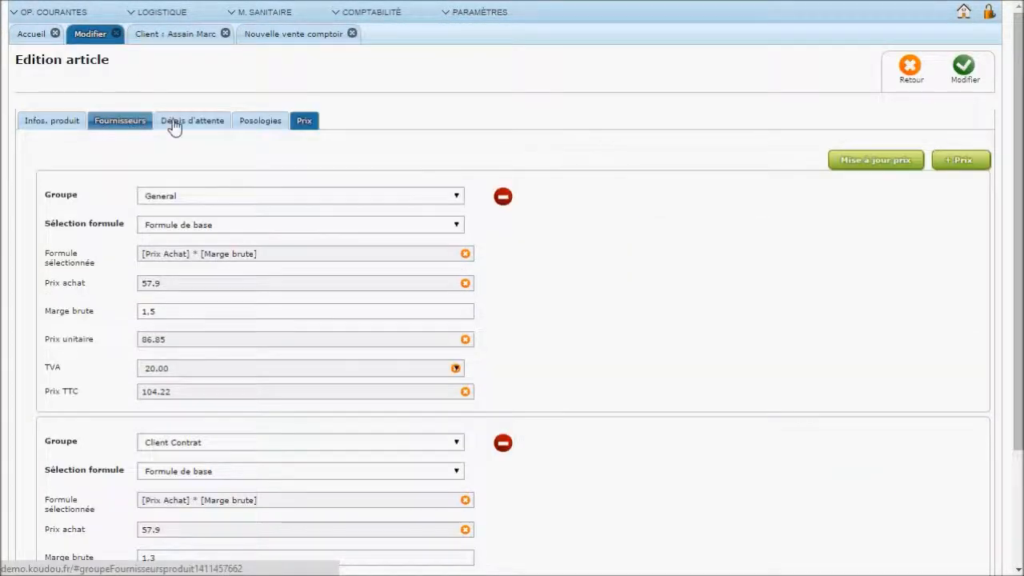
left_click(256, 124)
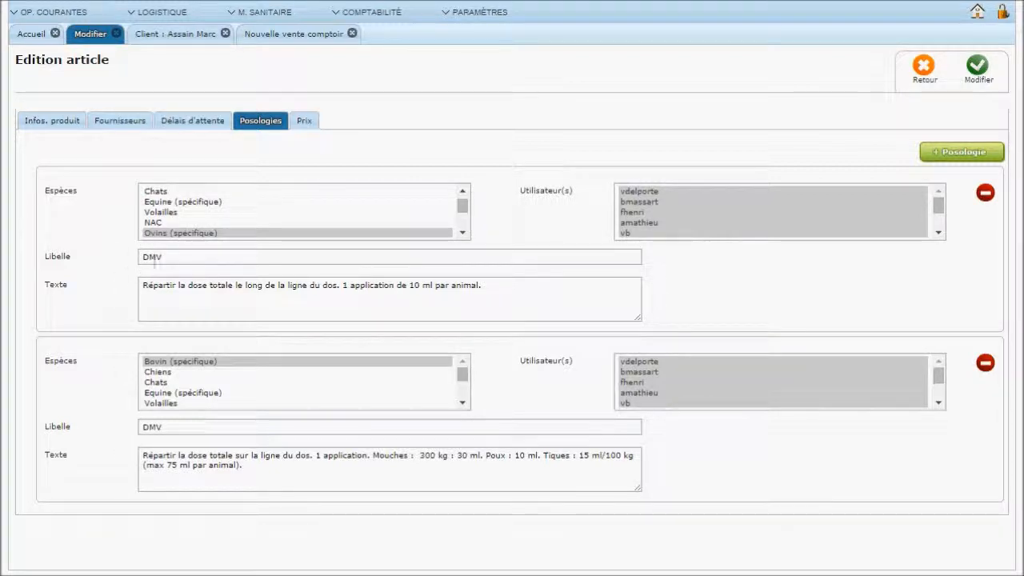
left_click(292, 36)
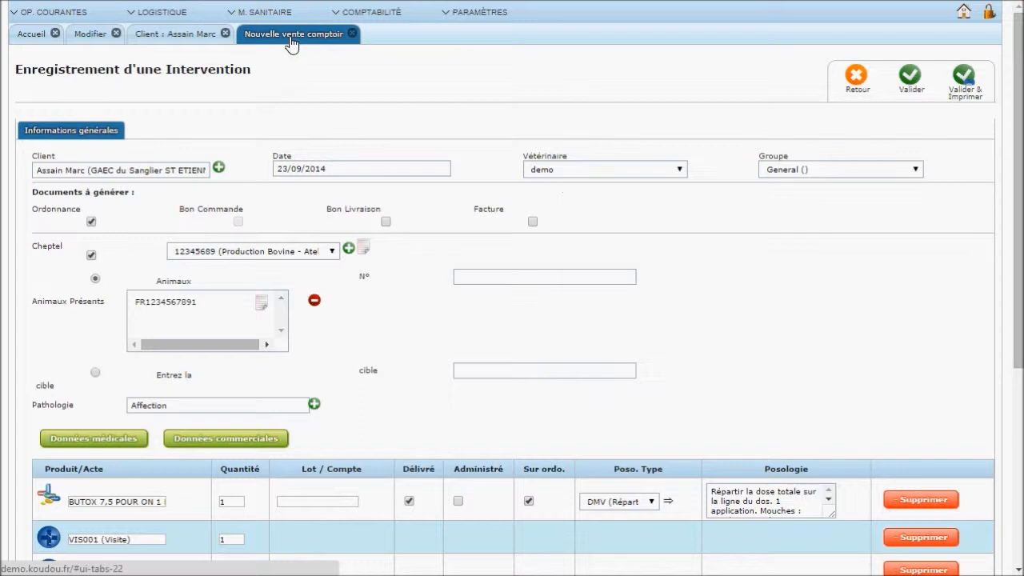
Set the BUTOX dosage type to the fly-and-tick back-line dose and refill its Posologie
scroll(433, 233, "down", 2)
left_click(653, 422)
left_click(645, 444)
left_click(668, 421)
left_click(650, 423)
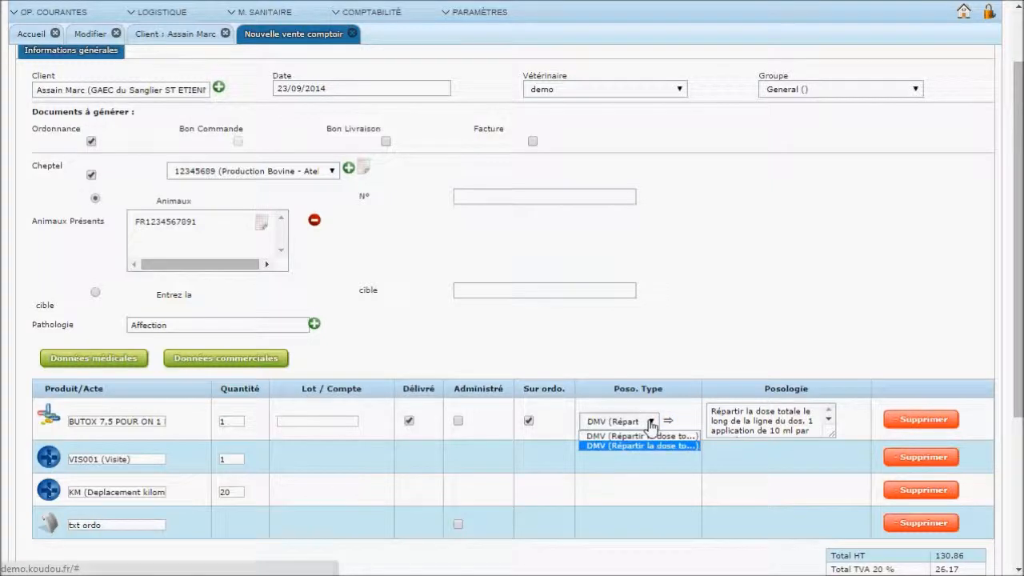
left_click(643, 437)
left_click(668, 422)
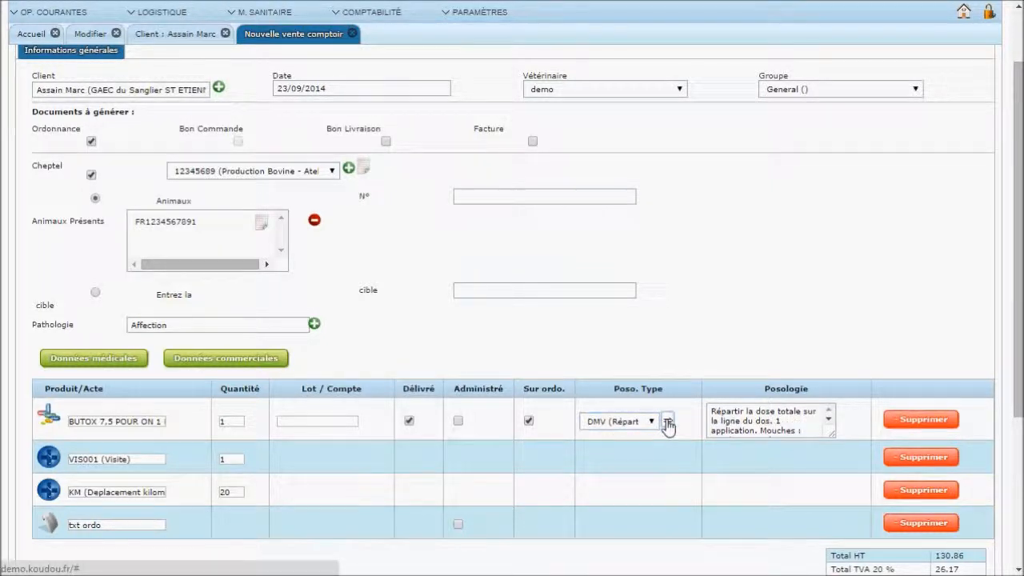
Append '...' to the BUTOX posology text and switch back to the commercial price columns
scroll(831, 423, "down", 2)
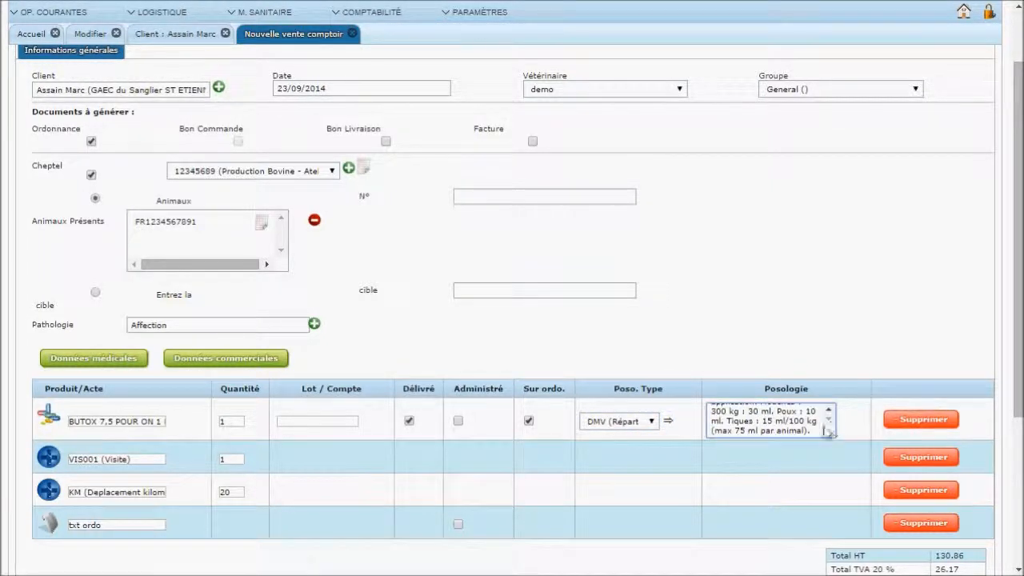
left_click(815, 427)
type("...")
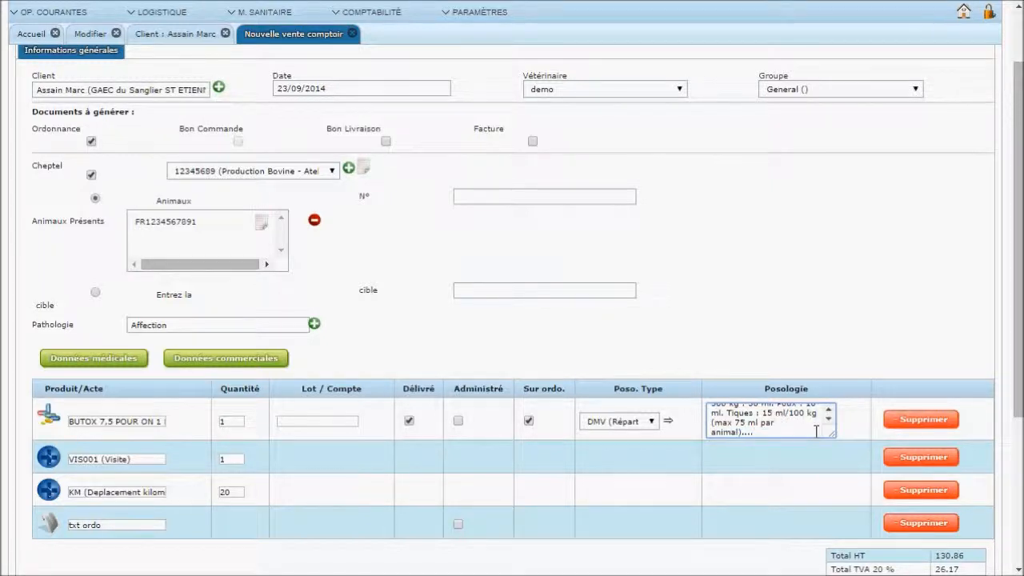
scroll(528, 438, "down", 2)
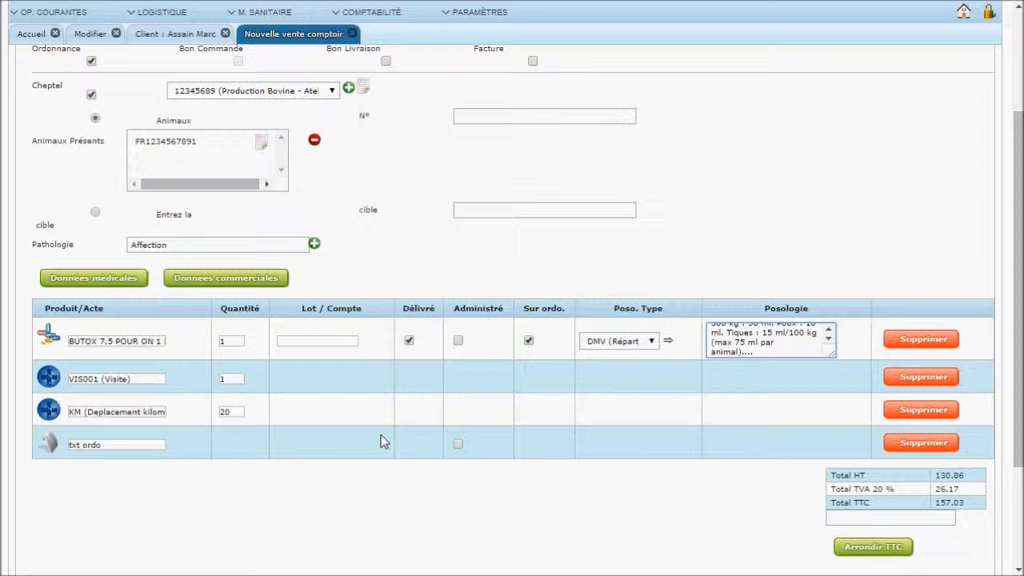
left_click(233, 284)
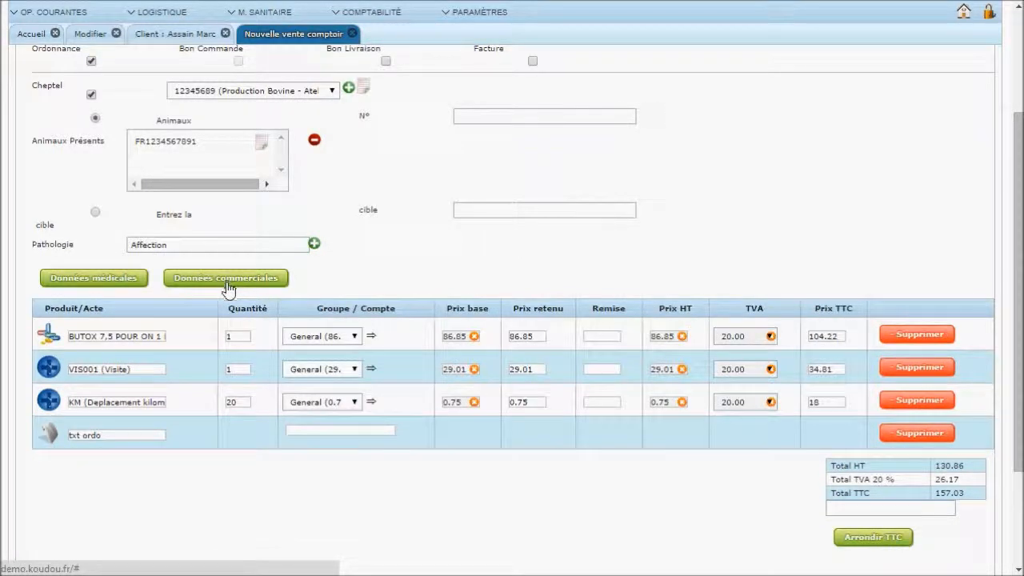
Set BUTOX quantity to 1 and round the total to 157.00 TTC, giving VIS001 a 0.09 discount
left_click(237, 336)
type("1")
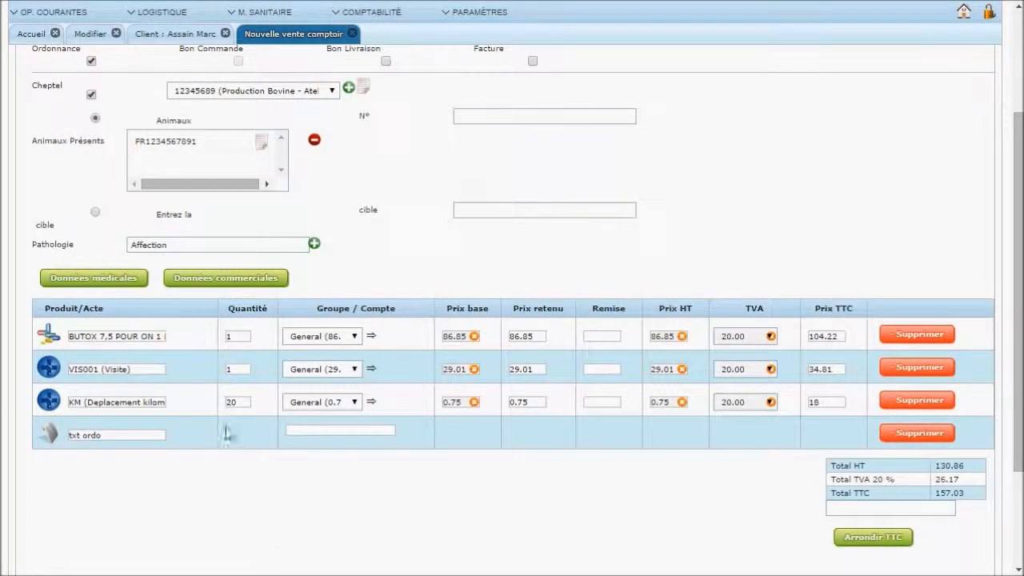
left_click(865, 509)
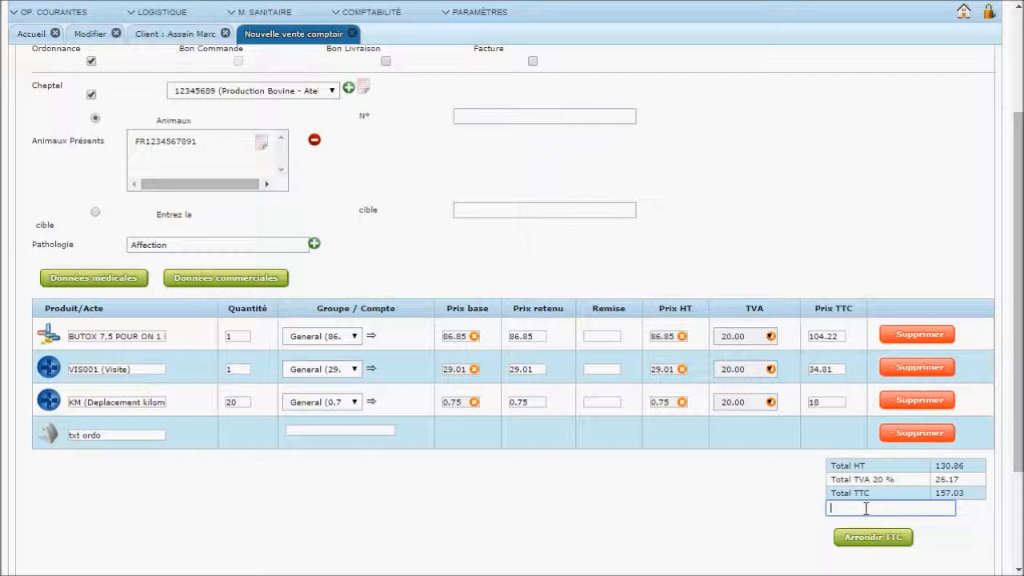
type("157.")
left_click(858, 544)
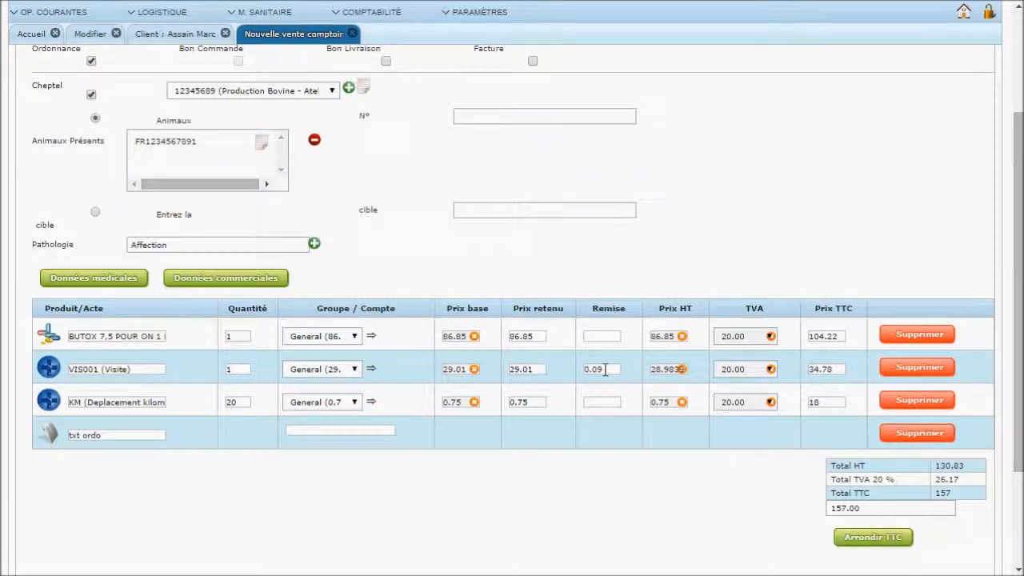
scroll(601, 370, "up", 2)
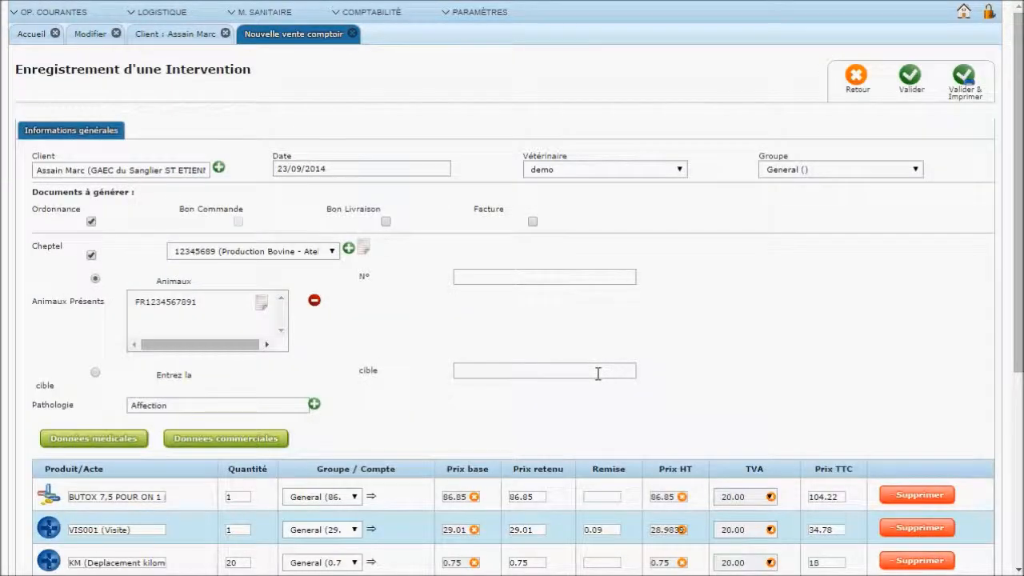
Validate the intervention, print ordonnance Pièce N° 17, and return to the home page
left_click(966, 84)
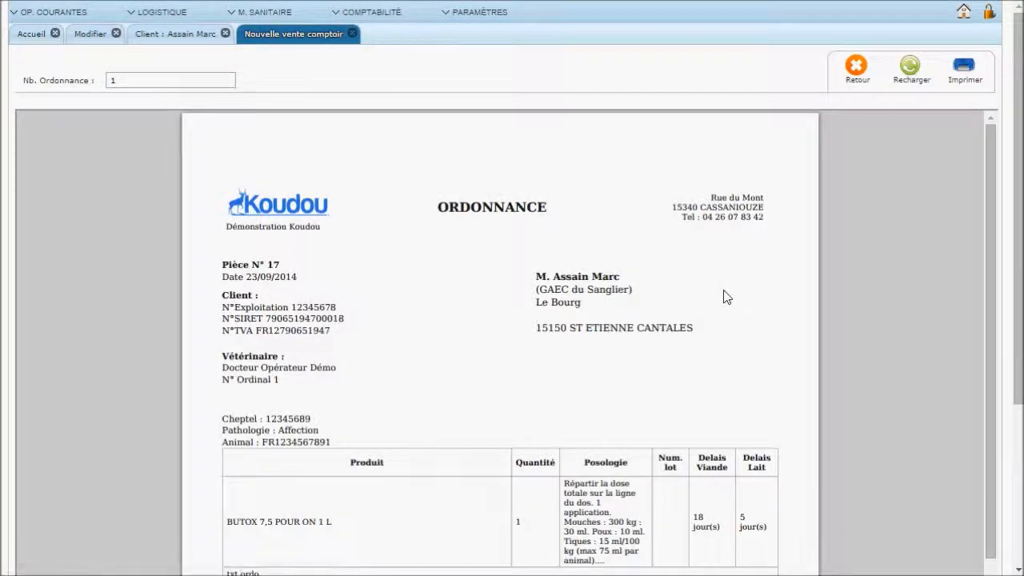
scroll(722, 291, "down", 2)
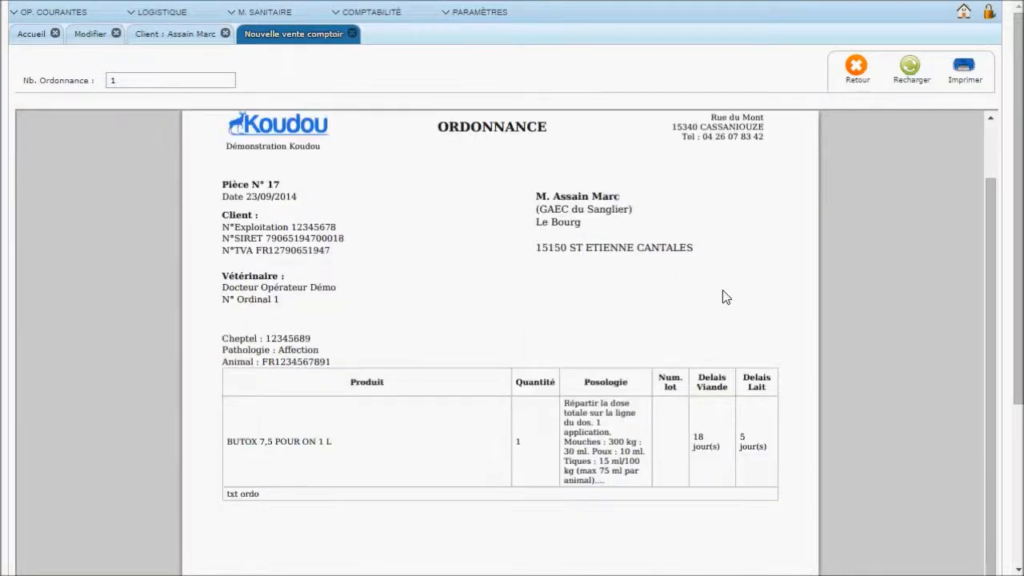
scroll(722, 290, "down", 2)
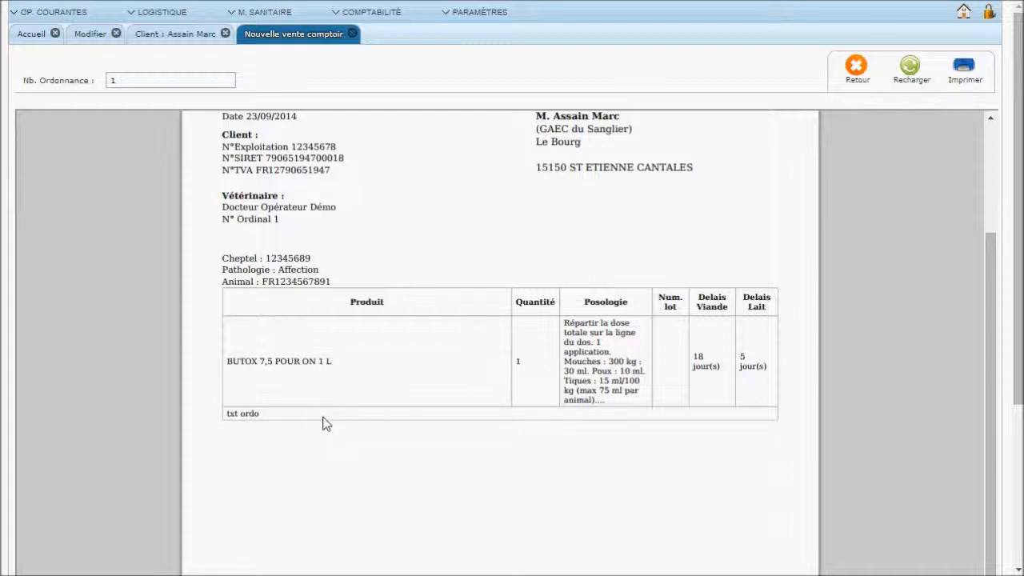
scroll(323, 423, "up", 3)
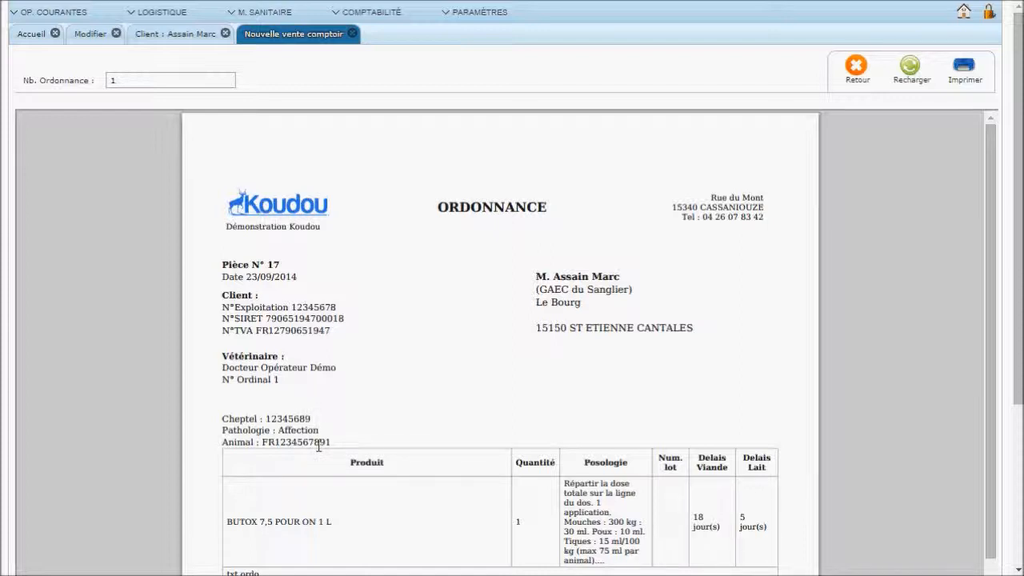
left_click(965, 75)
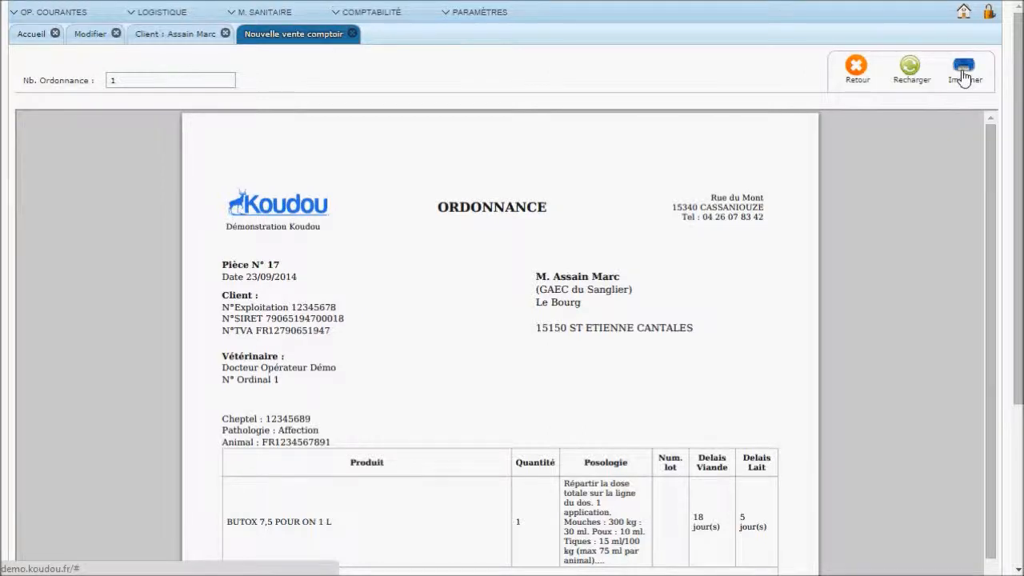
left_click(858, 73)
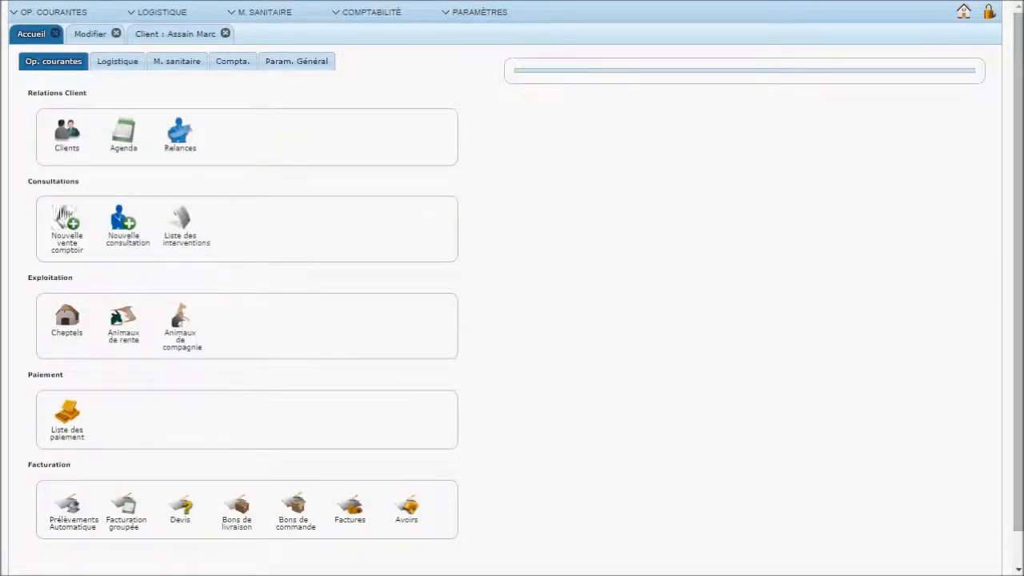
Reopen sale No. 20 of 23/09/2014 from Liste des interventions for re-edition
left_click(192, 250)
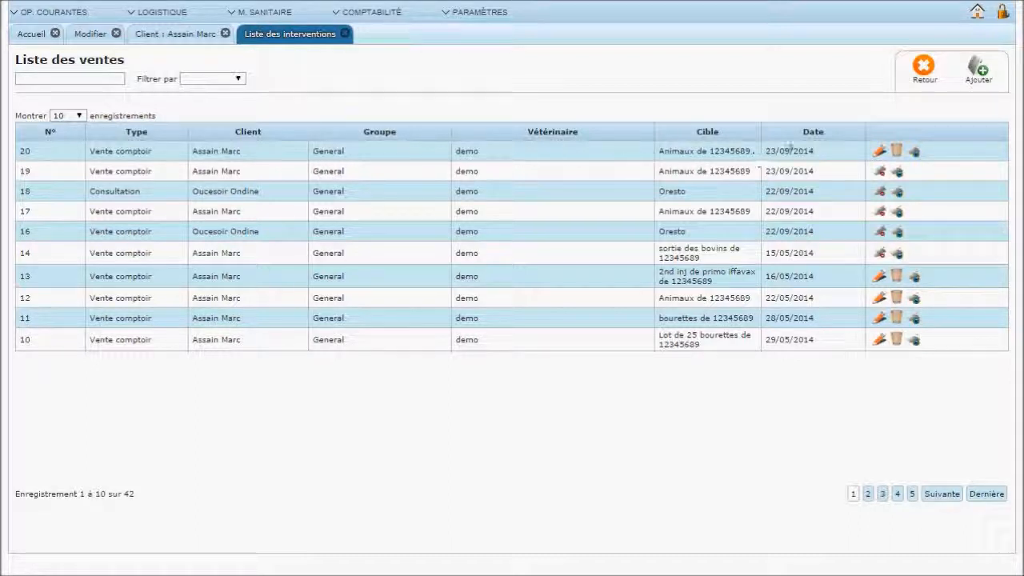
left_click(880, 152)
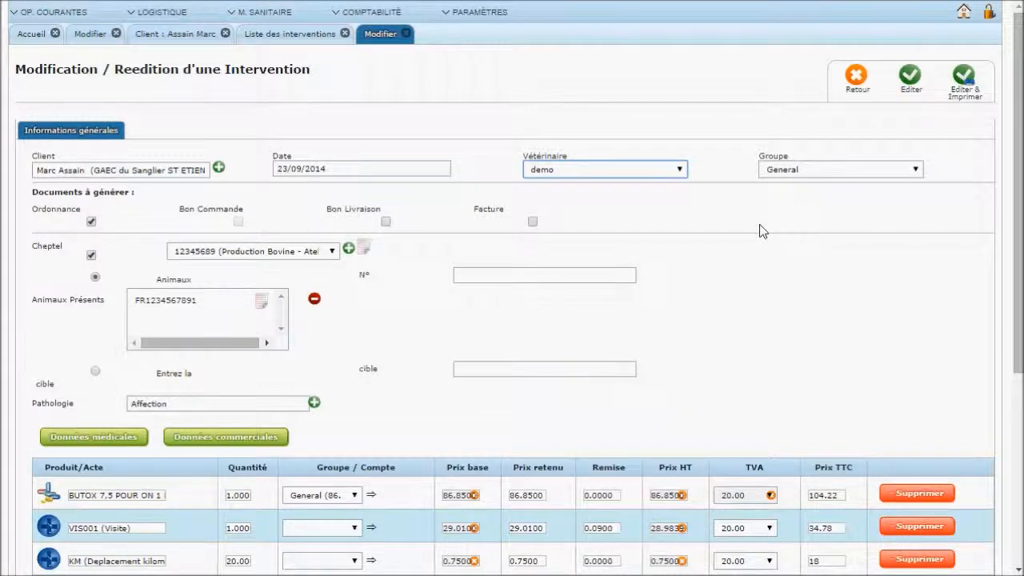
Tick Facture alongside Ordonnance and save, producing invoice Pièce N° 13
scroll(762, 231, "down", 1)
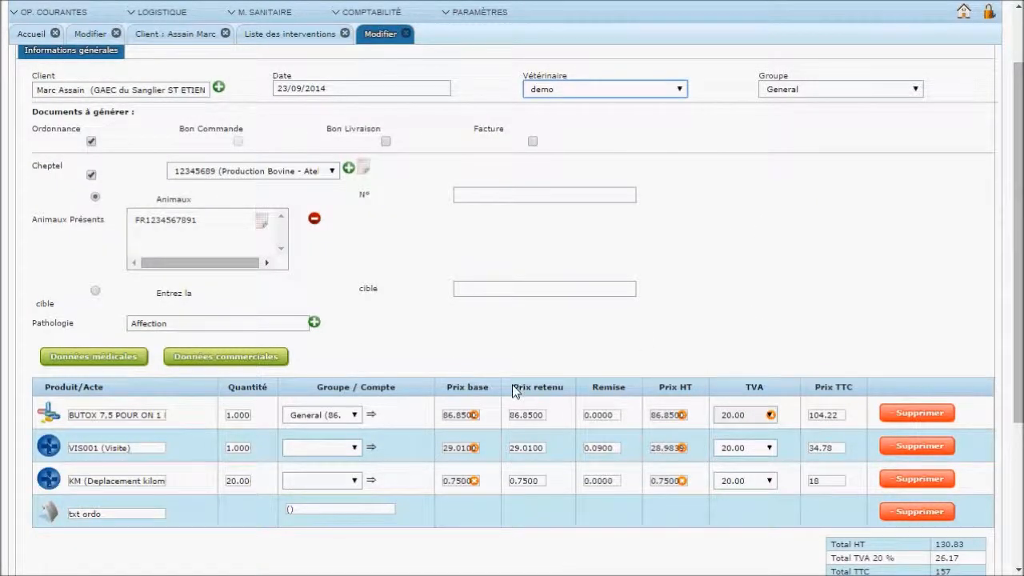
scroll(505, 376, "up", 1)
left_click(533, 222)
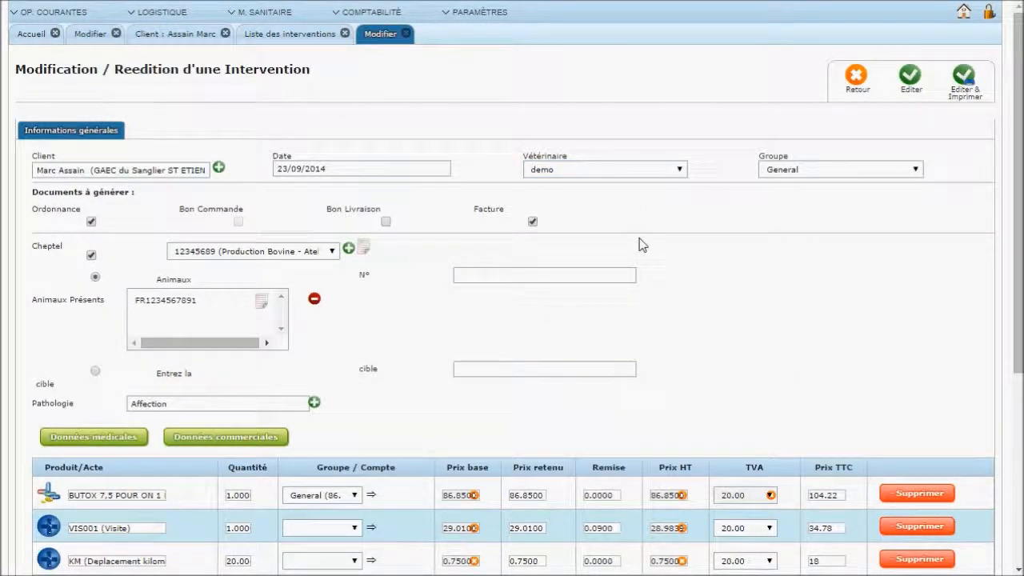
left_click(963, 85)
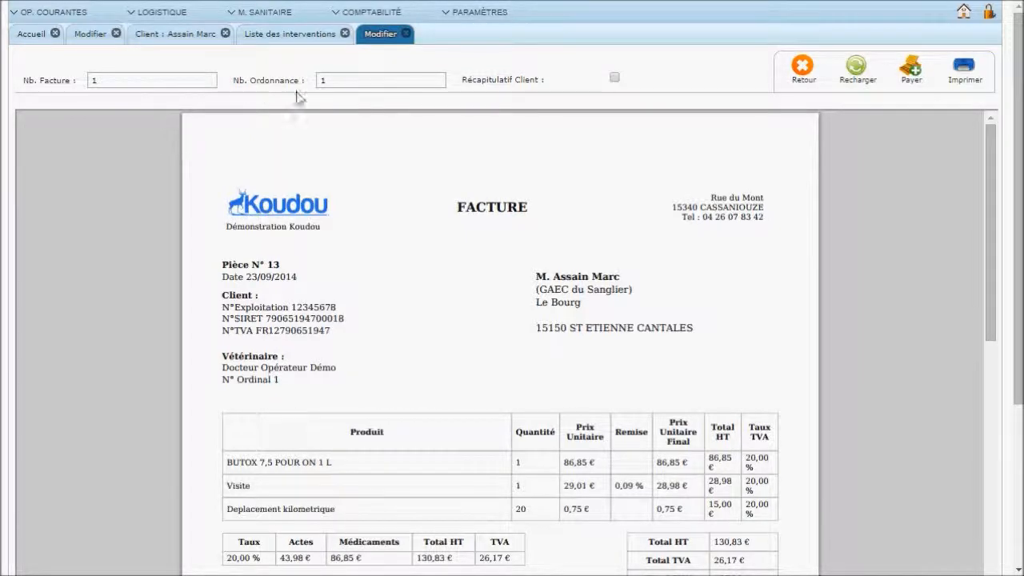
scroll(248, 271, "down", 4)
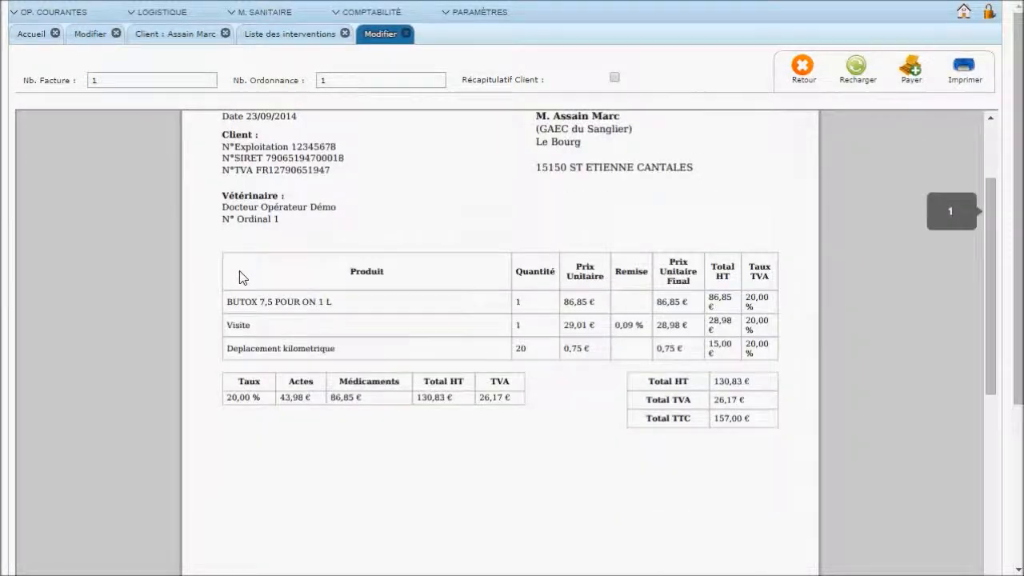
scroll(240, 278, "down", 10)
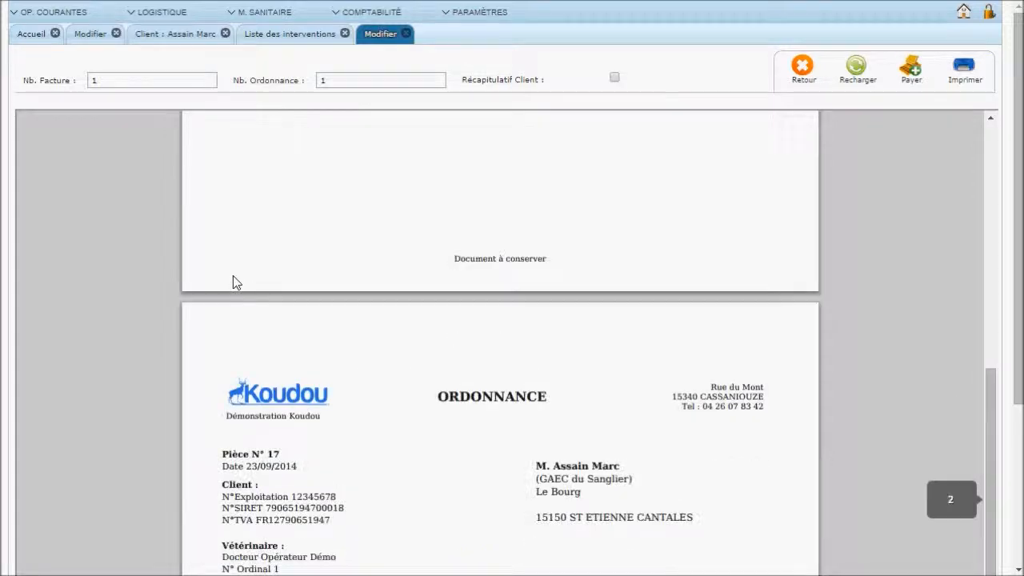
scroll(232, 278, "up", 10)
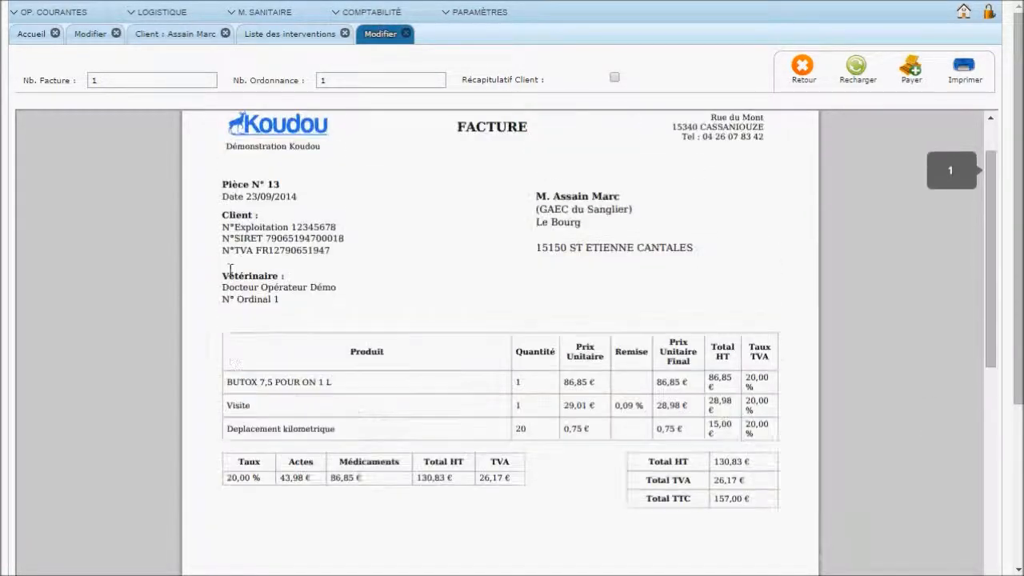
scroll(229, 270, "up", 1)
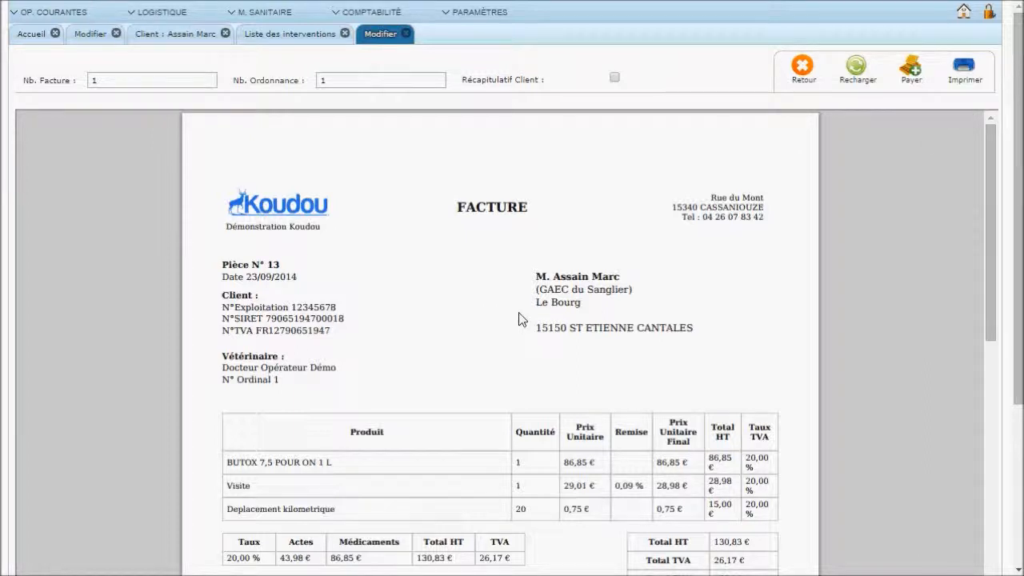
scroll(504, 324, "down", 1)
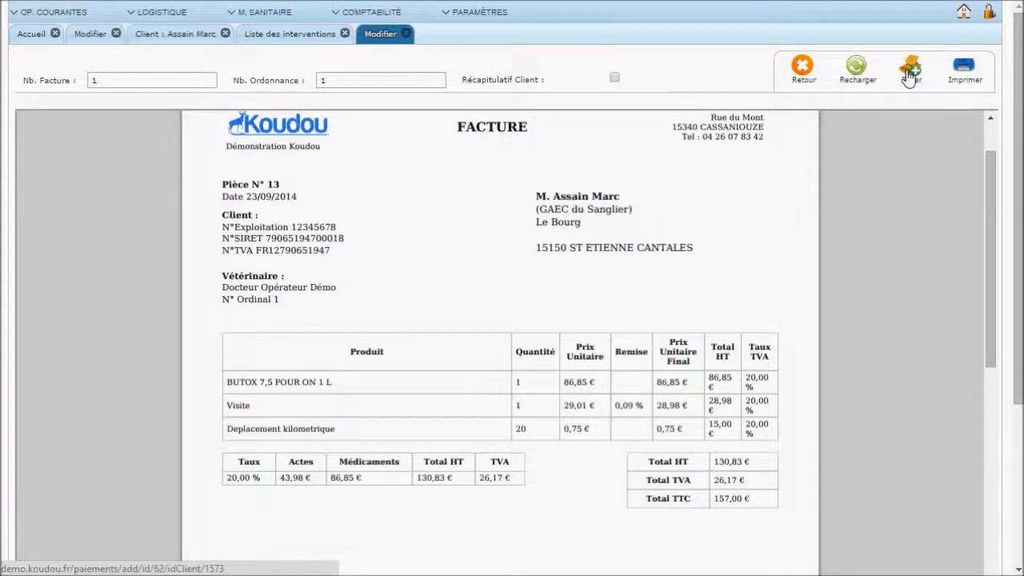
Close the invoice preview to return to Liste des ventes
left_click(803, 68)
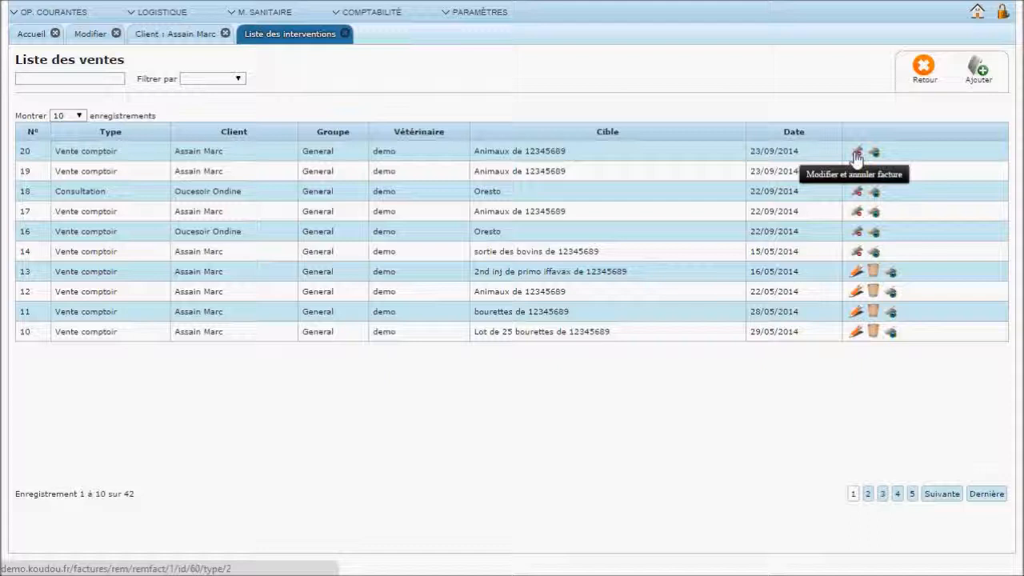
Return home and open the Factures list under Facturation
left_click(923, 69)
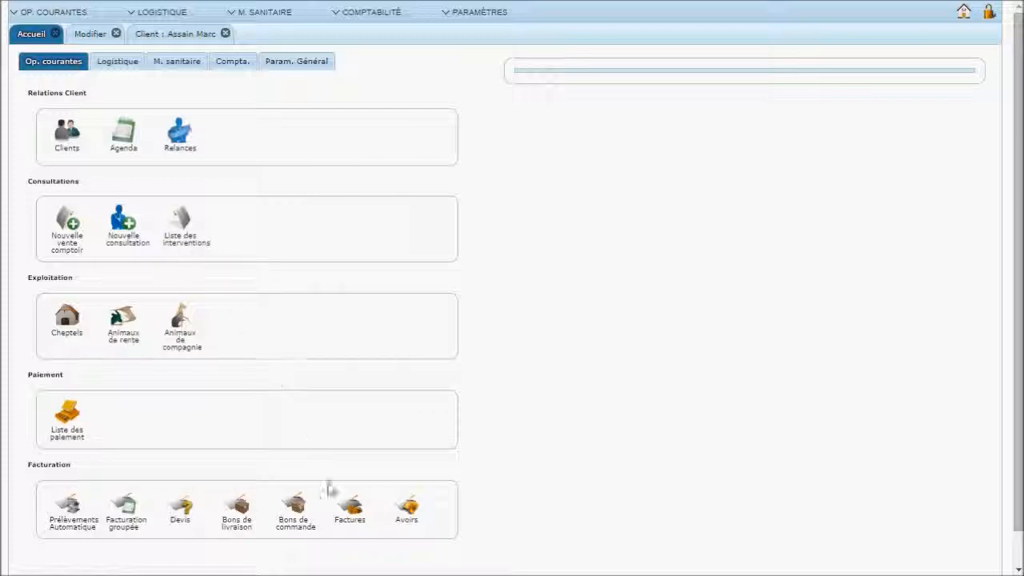
left_click(349, 522)
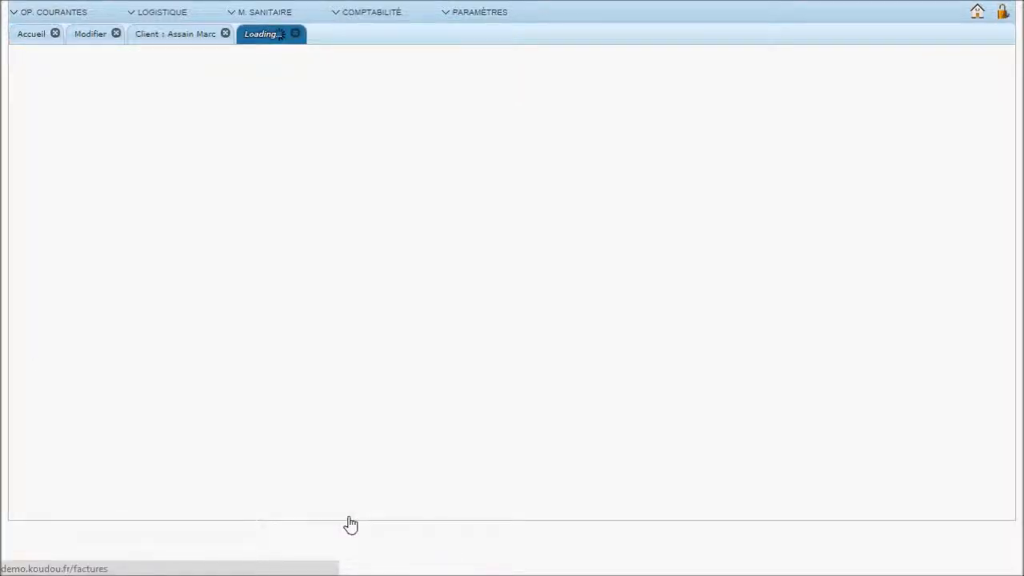